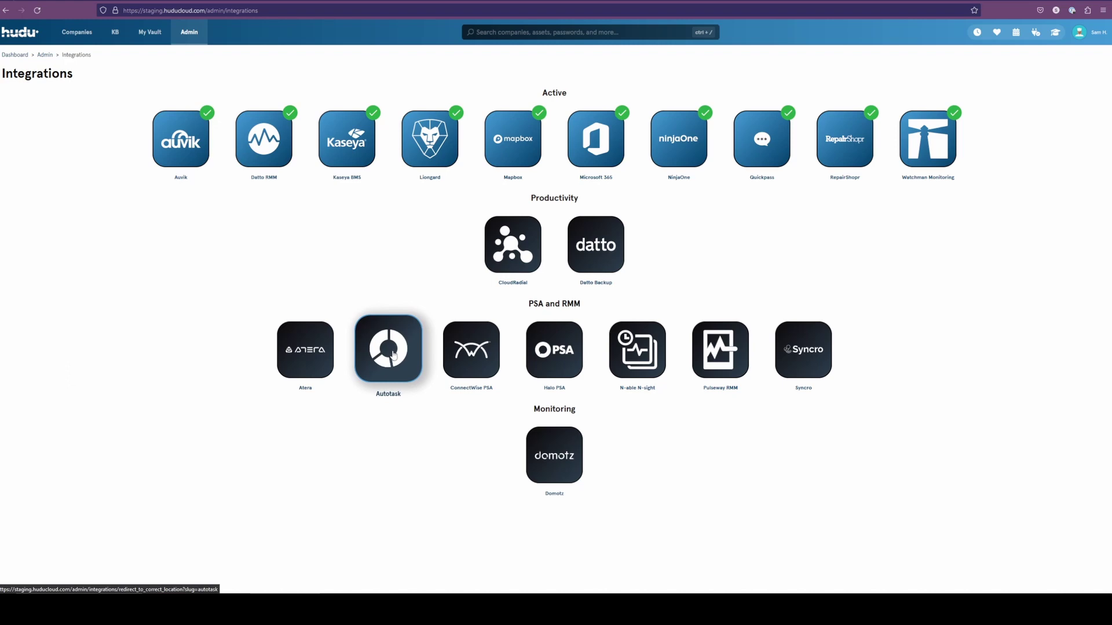
Start the Autotask integration setup, matching contacts to the Clients layout and locations to the Locations layout
click(392, 354)
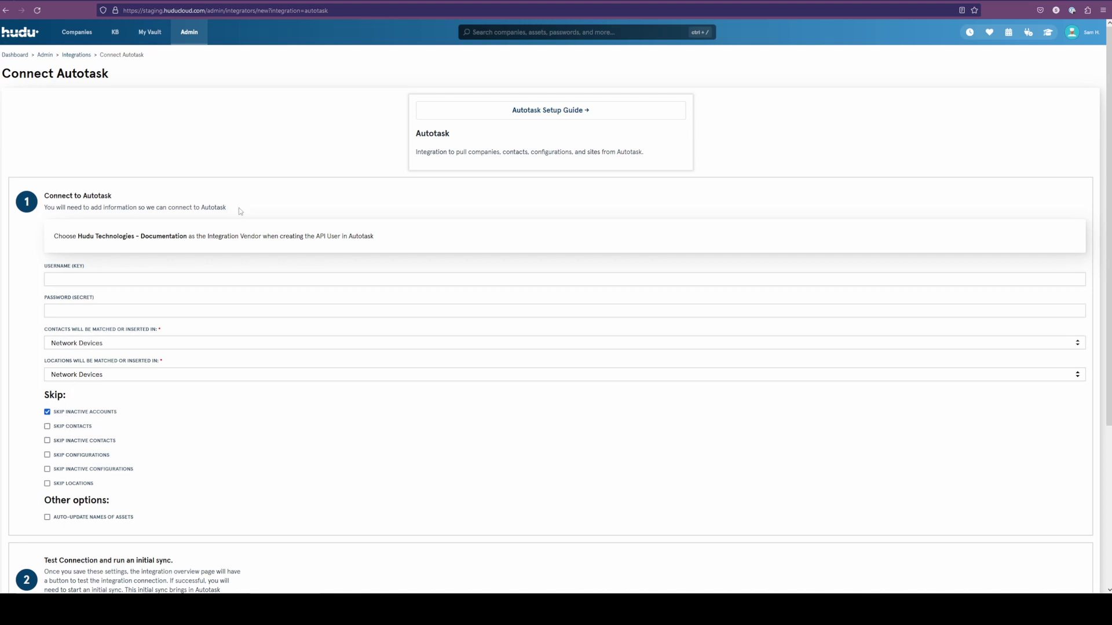
scroll(261, 203, down, 1)
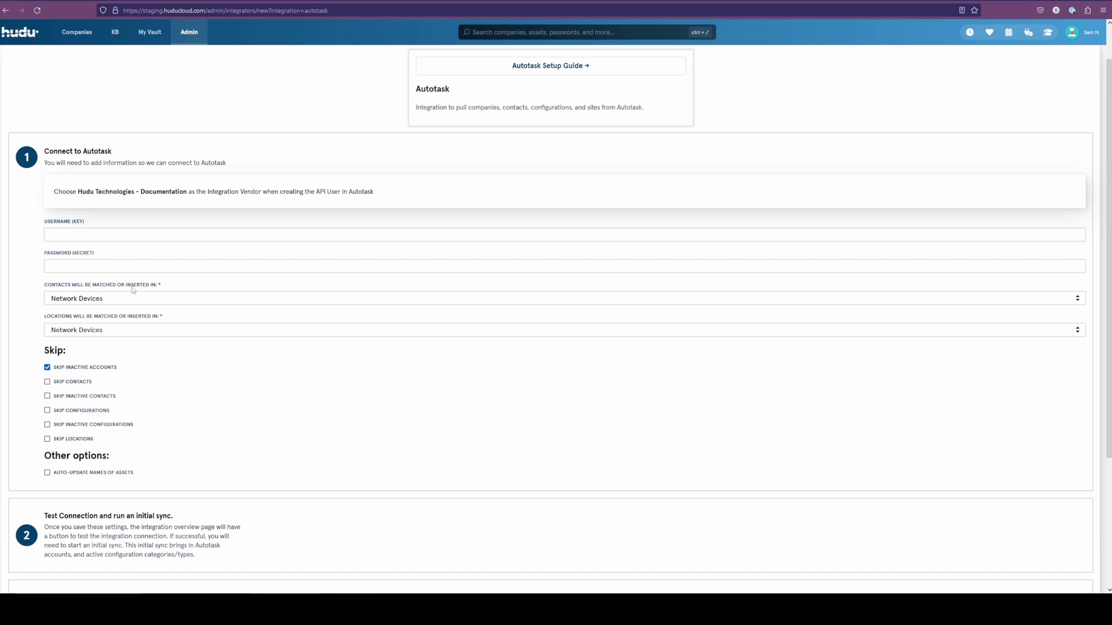
click(77, 301)
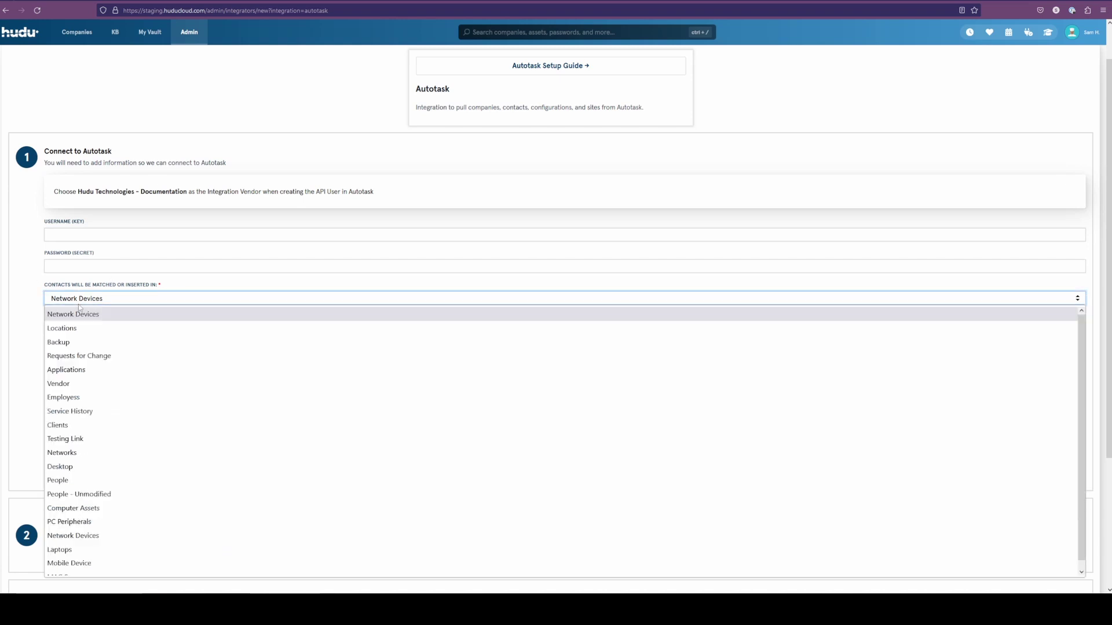
click(73, 426)
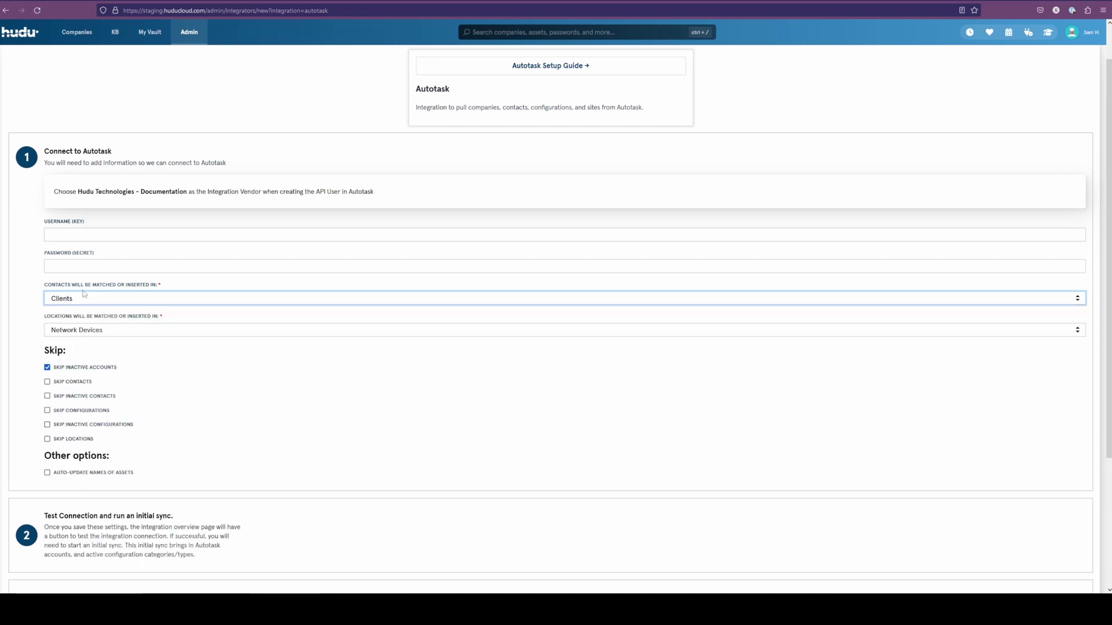
click(78, 327)
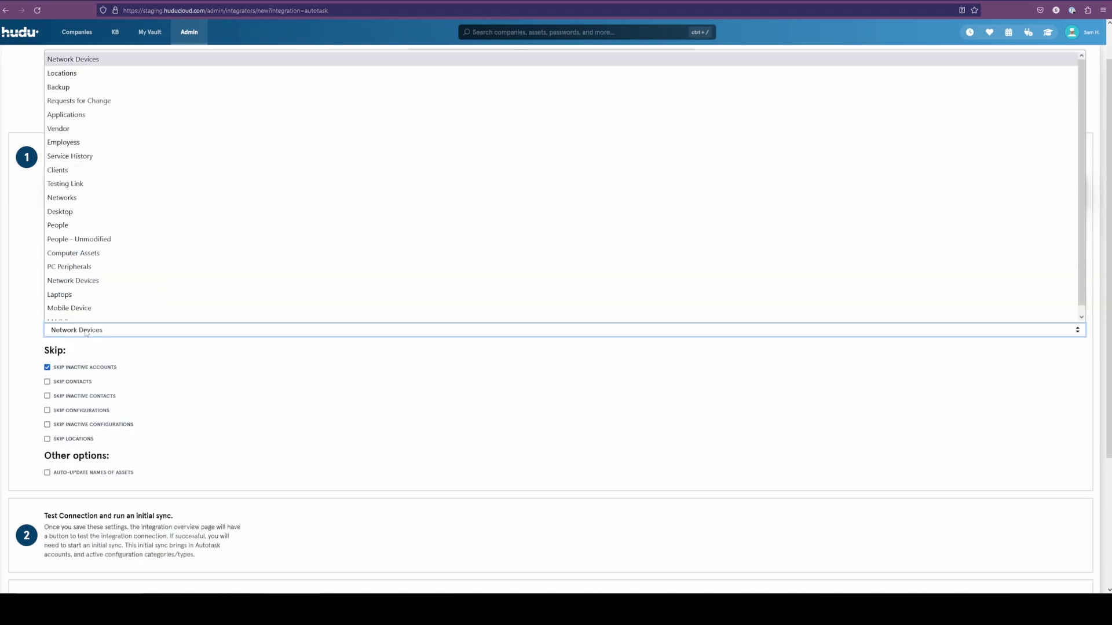
click(69, 66)
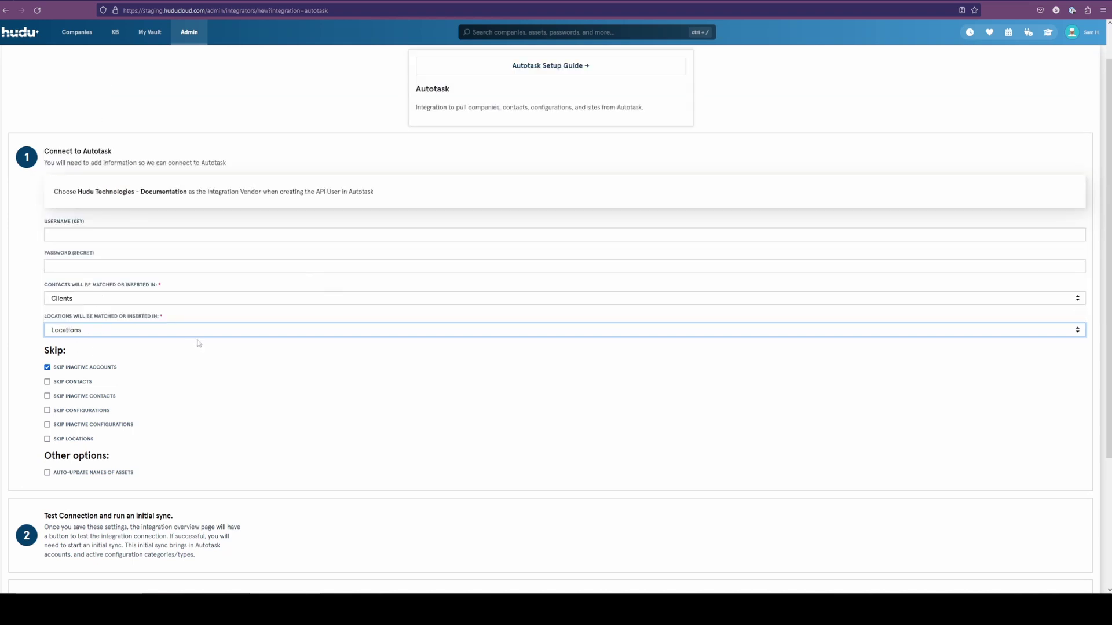
click(69, 297)
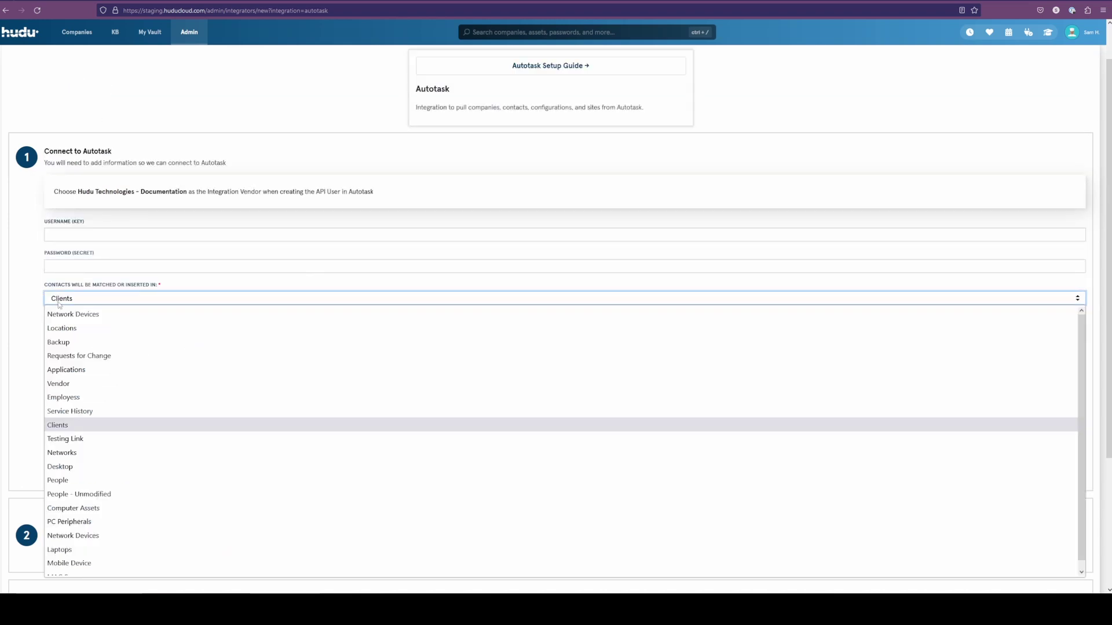
click(68, 424)
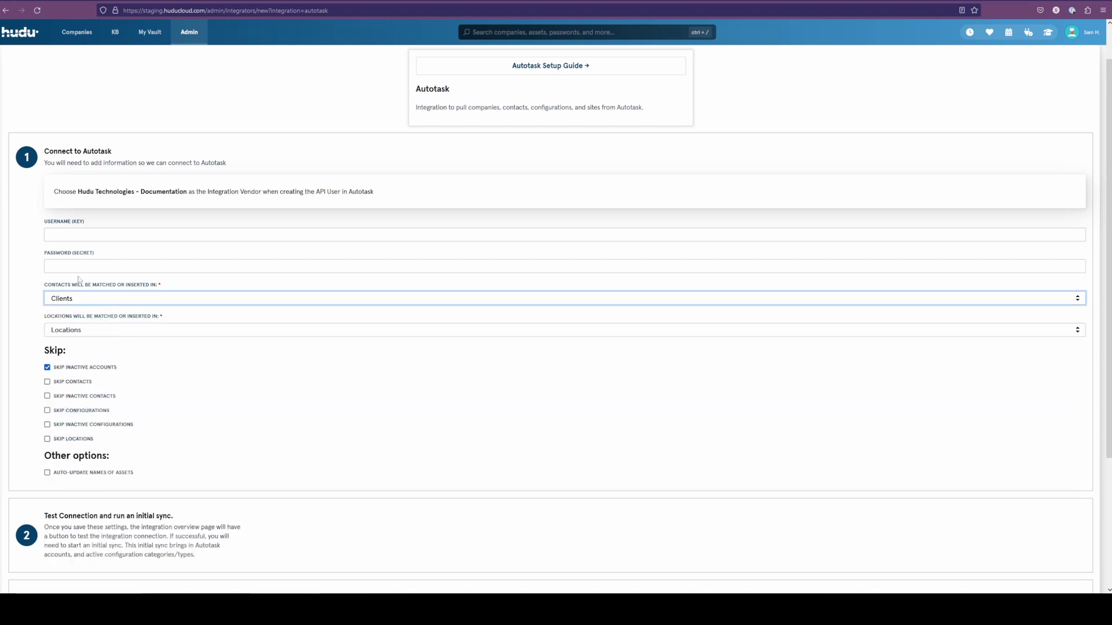
click(27, 293)
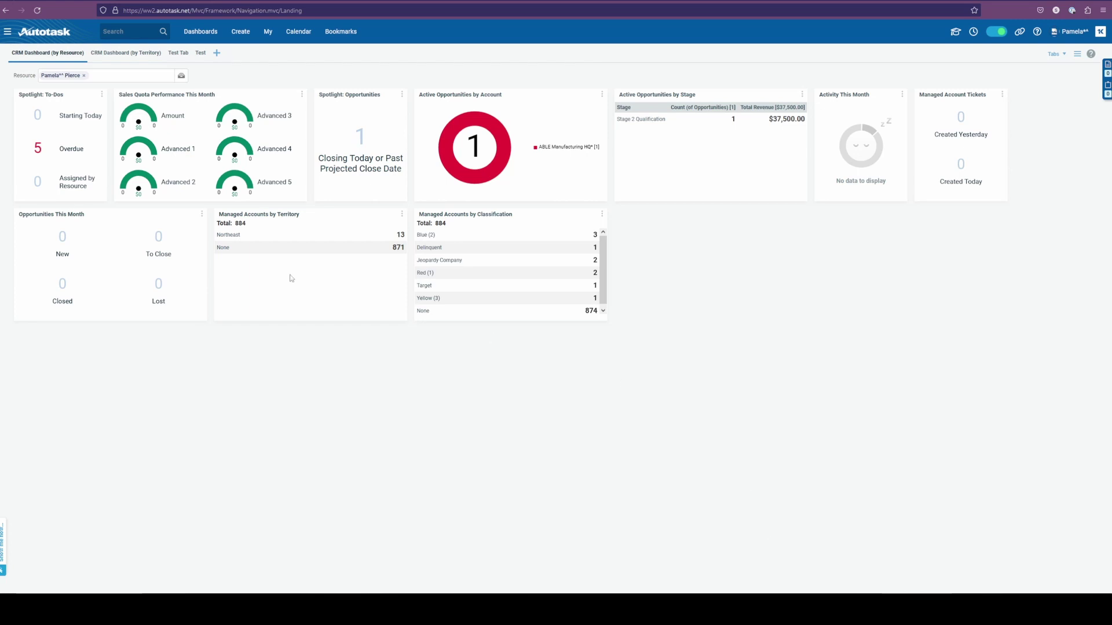
Switch to Autotask and open the first API user in the admin Resources list for editing
click(7, 33)
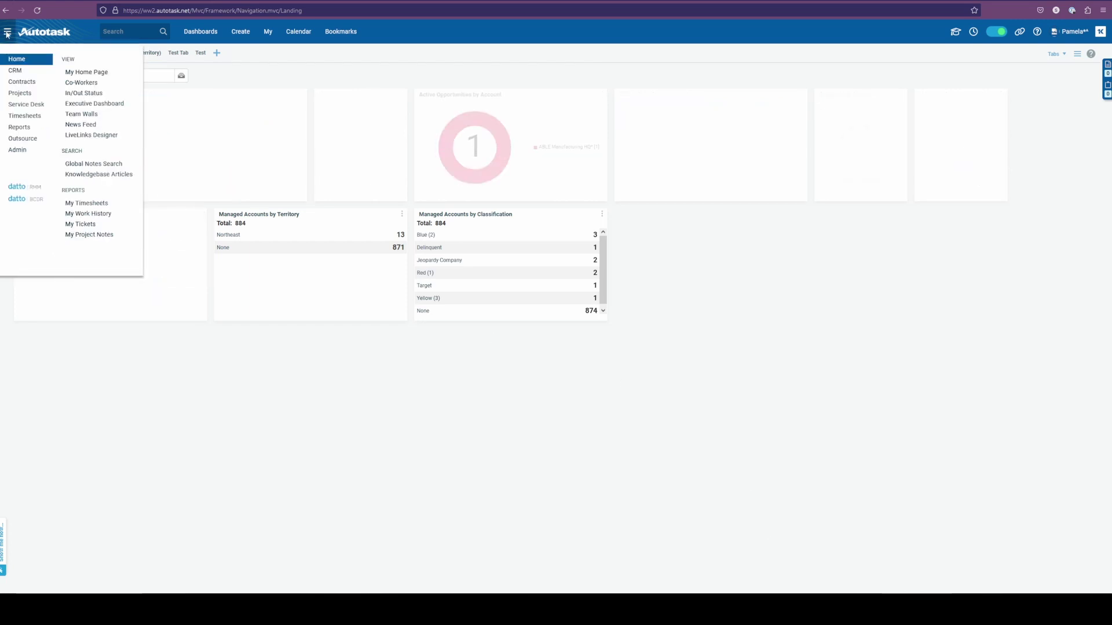
mouse_move(17, 149)
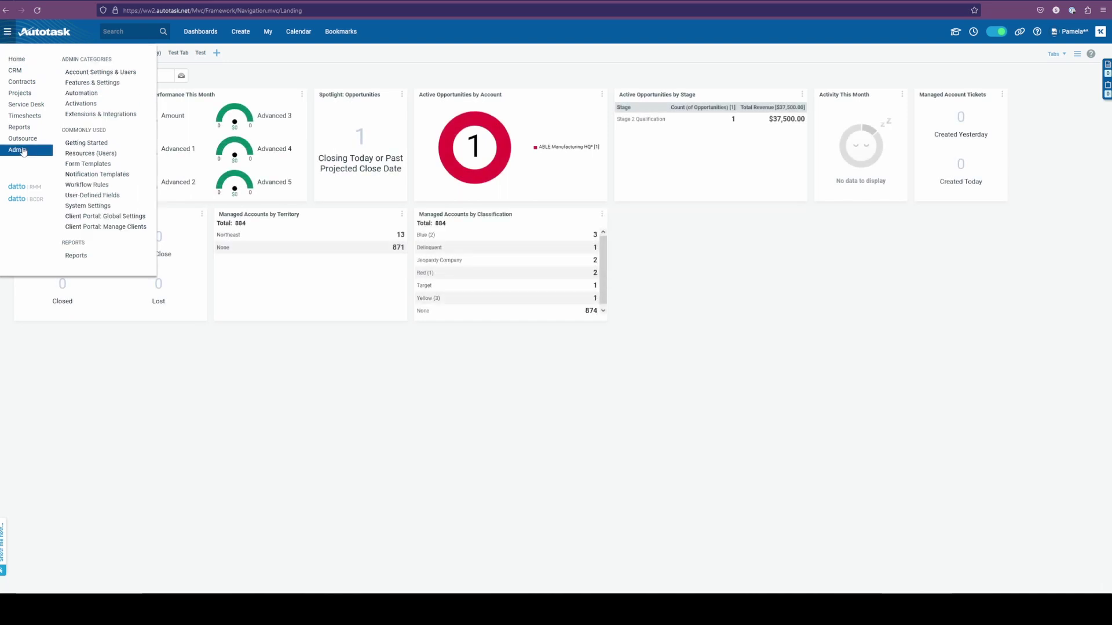
click(91, 154)
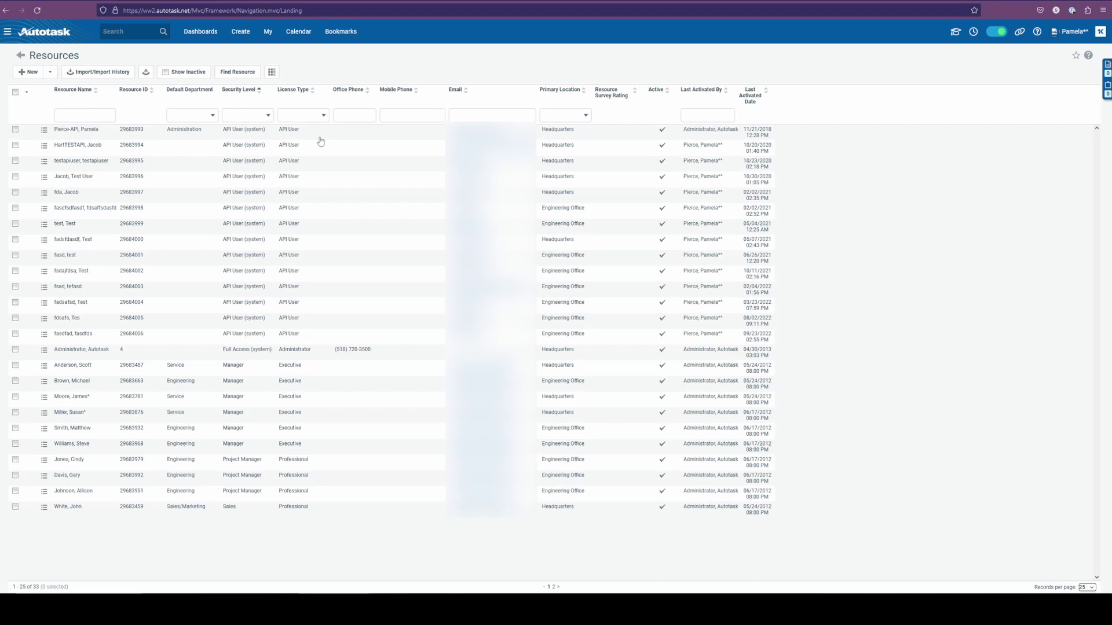
click(79, 132)
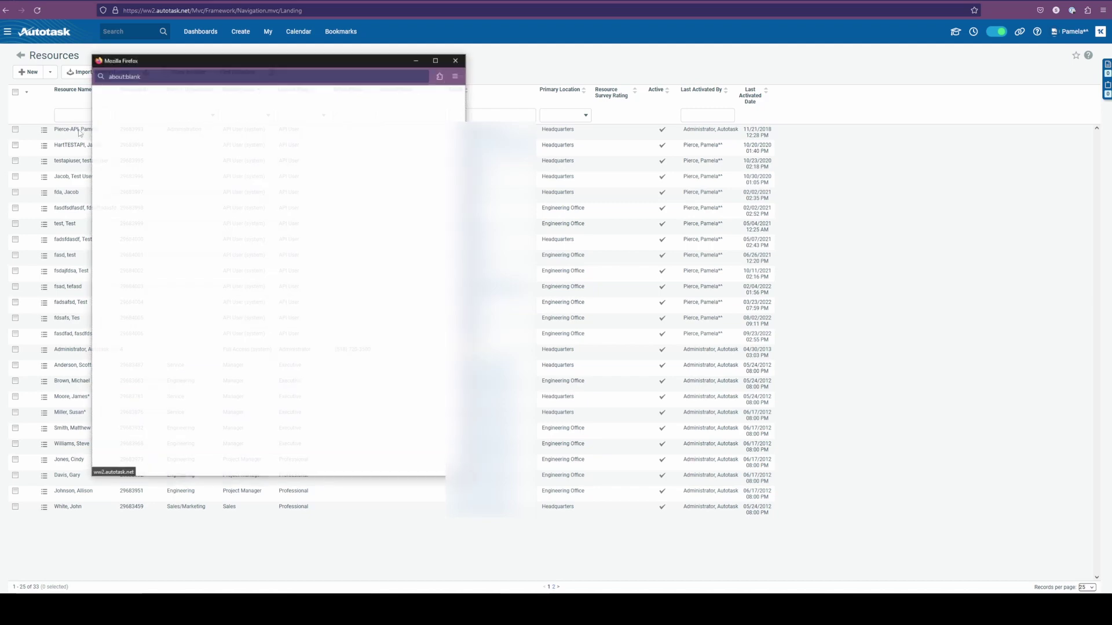
drag(242, 61, 501, 61)
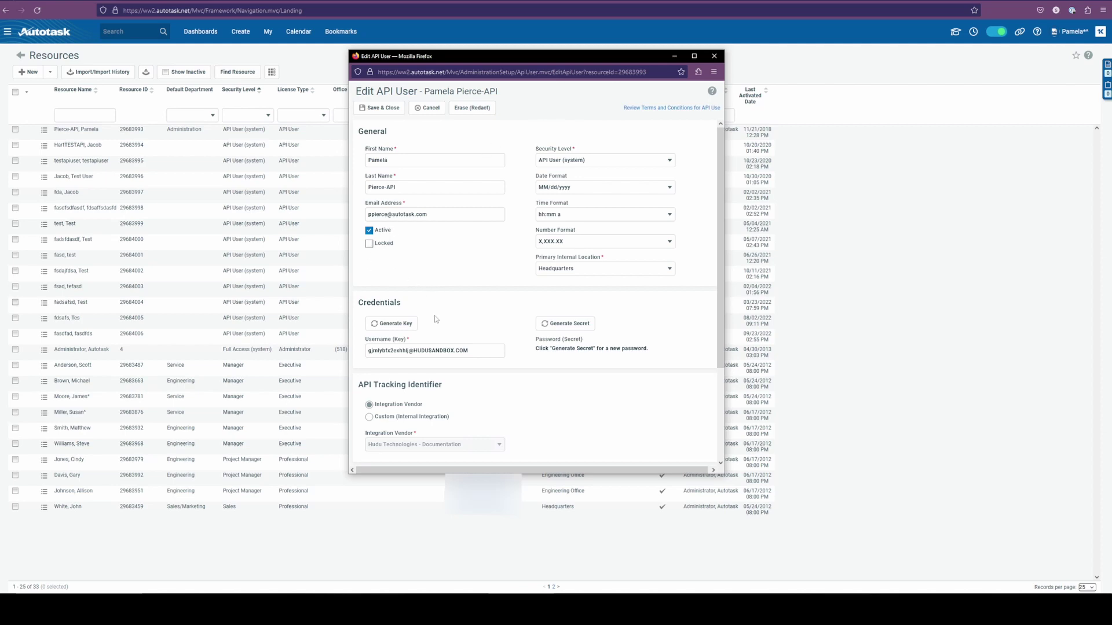
Check the API user's integration vendor and generate a new username key and password secret
scroll(454, 305, down, 3)
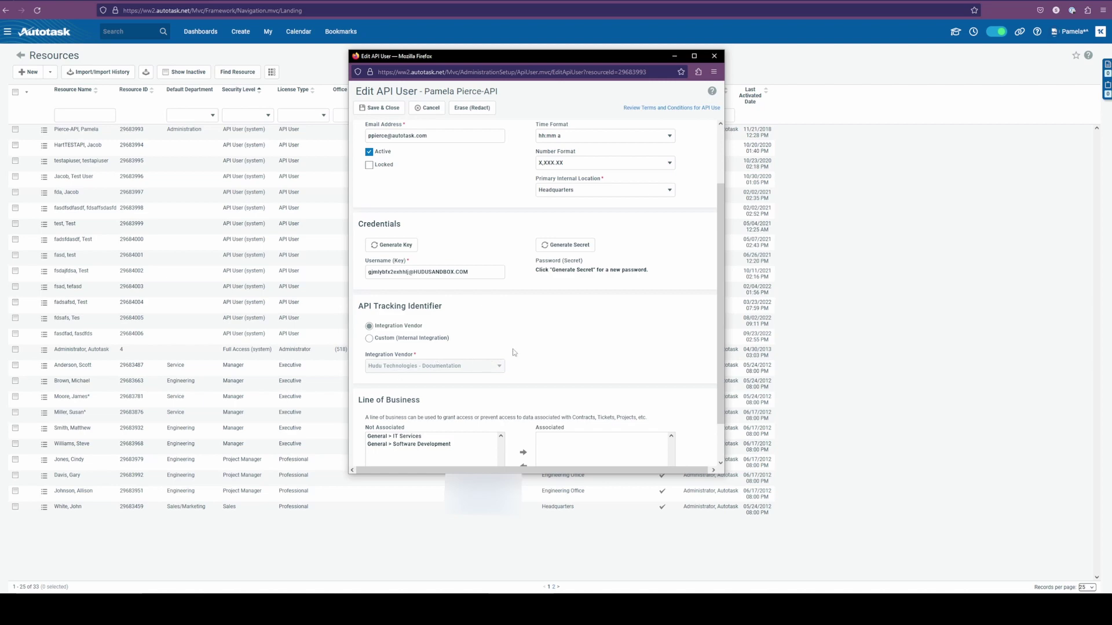
scroll(546, 339, up, 1)
scroll(547, 340, up, 1)
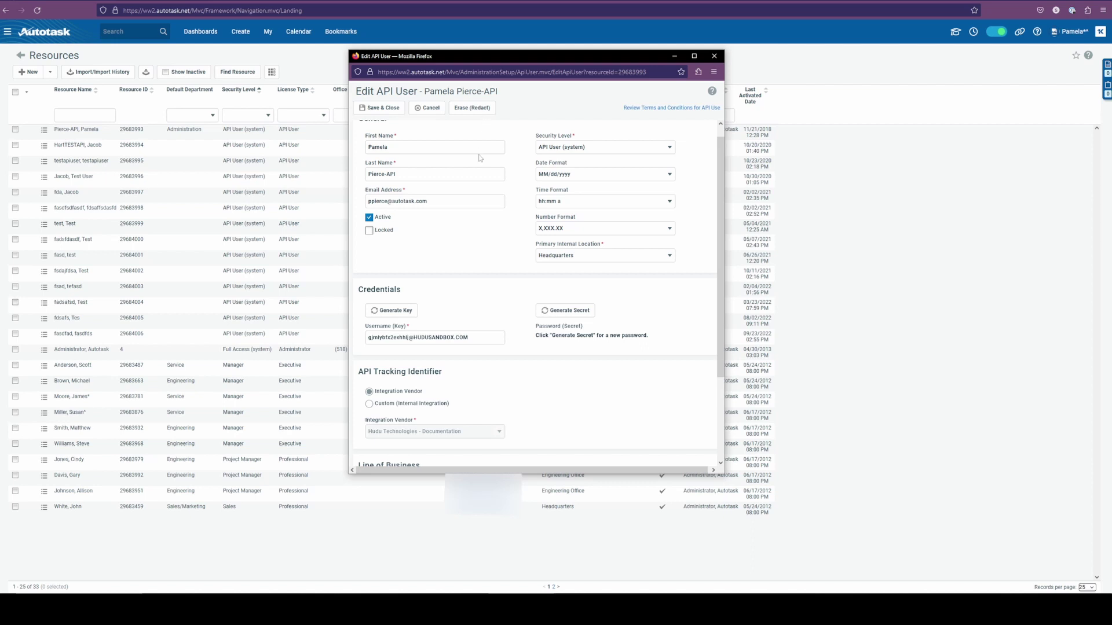
click(396, 310)
click(535, 312)
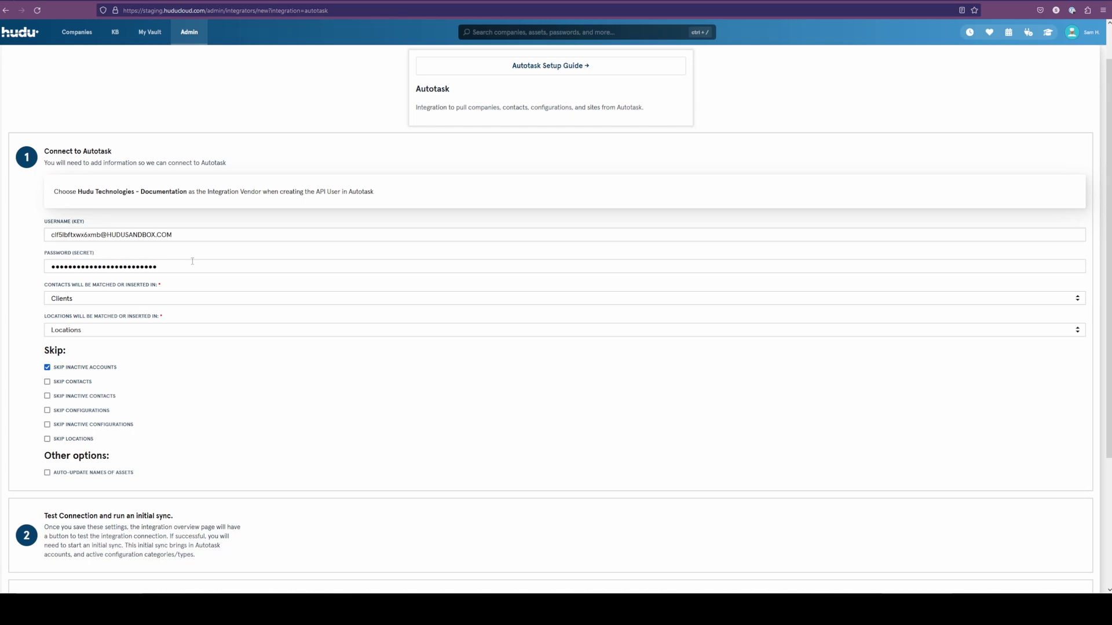
Switch back to Hudu and save the Autotask integration settings, keeping only inactive accounts skipped
scroll(201, 259, down, 2)
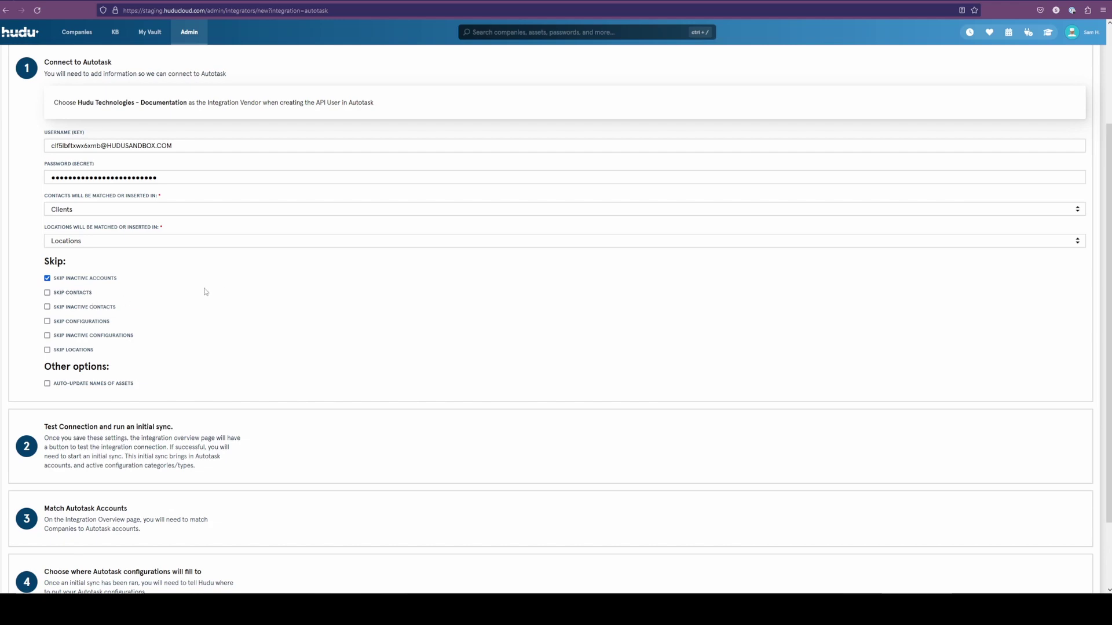
scroll(224, 287, down, 2)
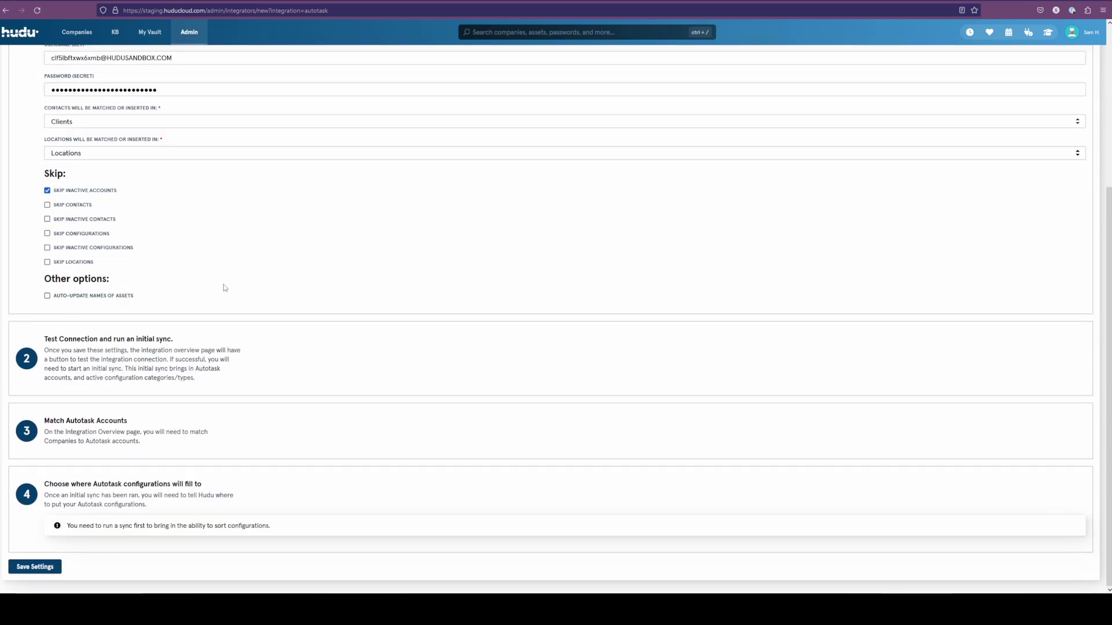
click(42, 566)
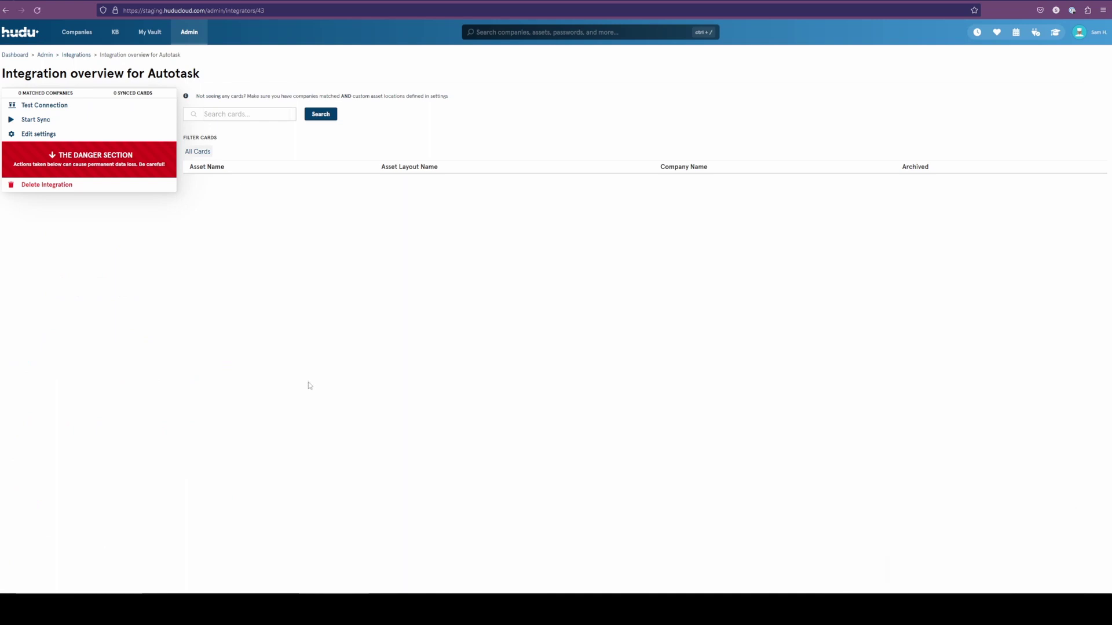
Test the Autotask connection and start the initial sync
click(57, 108)
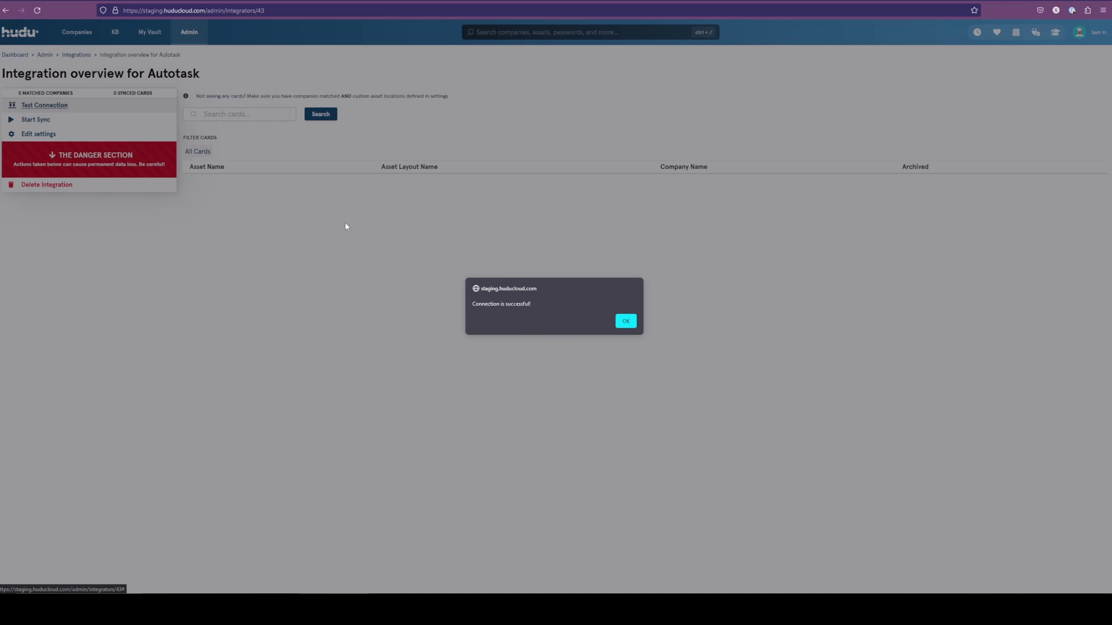
click(625, 321)
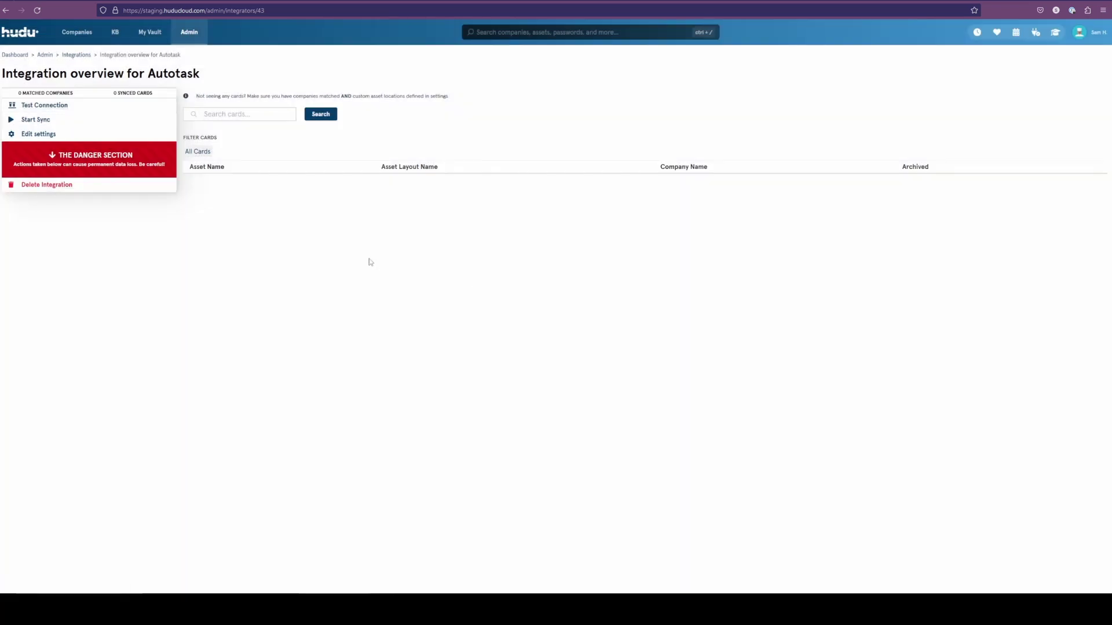
click(43, 122)
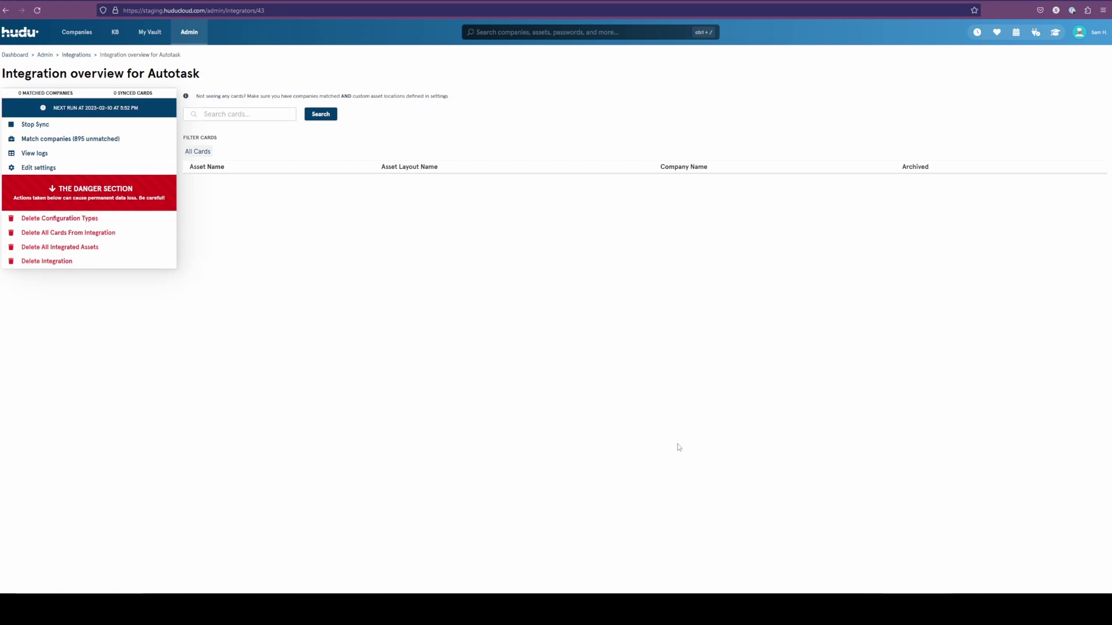
Create and match new companies for A1 Facilities Management, ABLE Manufacturing HQ* and ABLE Manufacturing West Coast
click(129, 141)
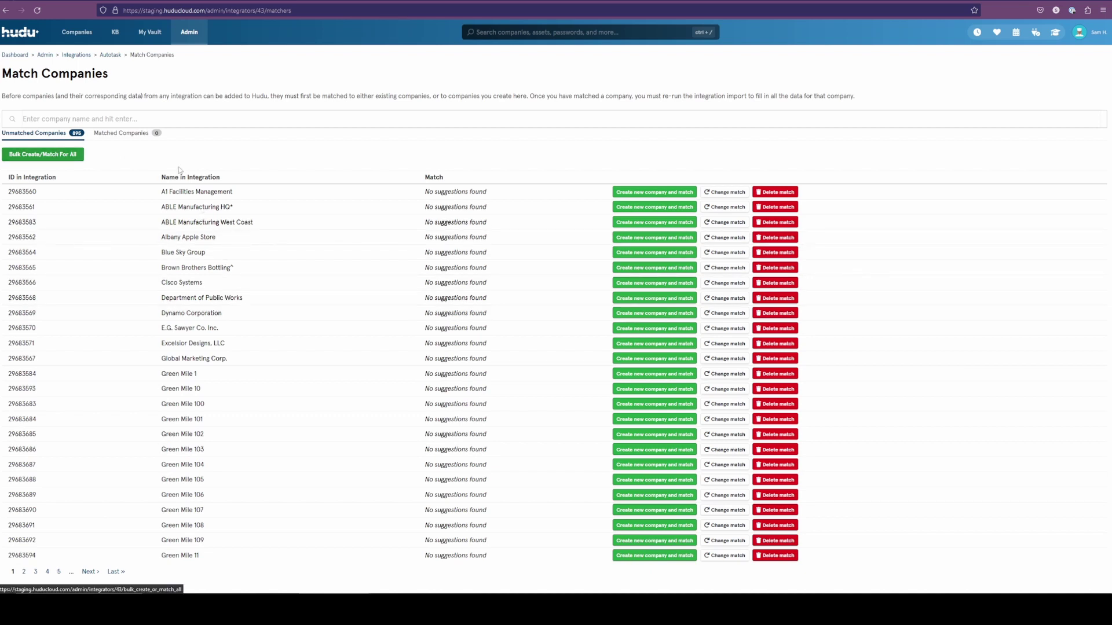
click(665, 198)
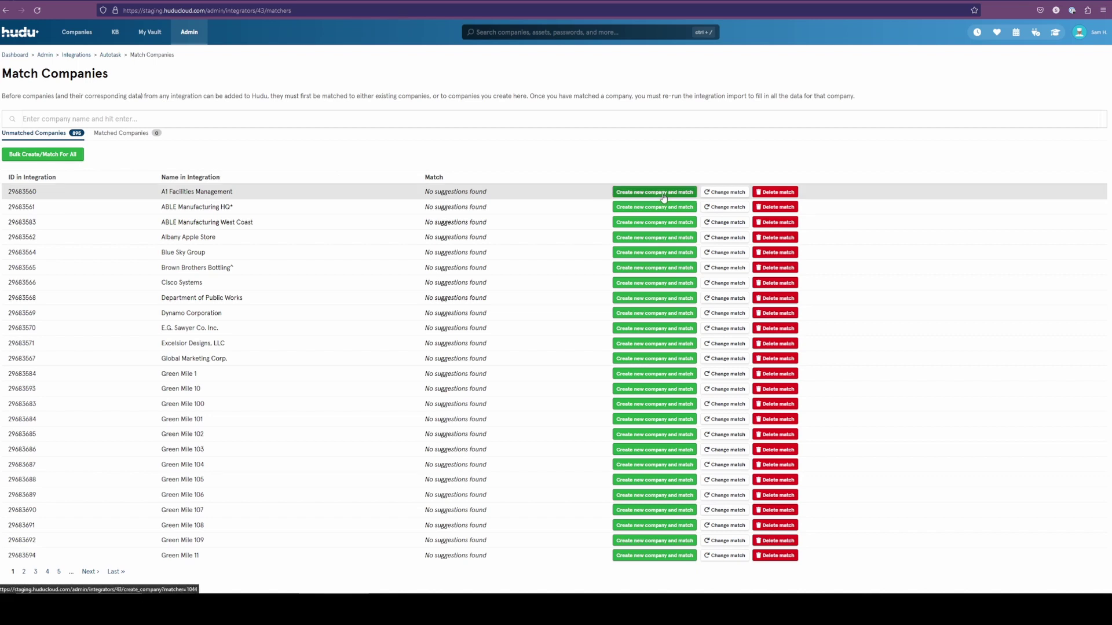
click(663, 192)
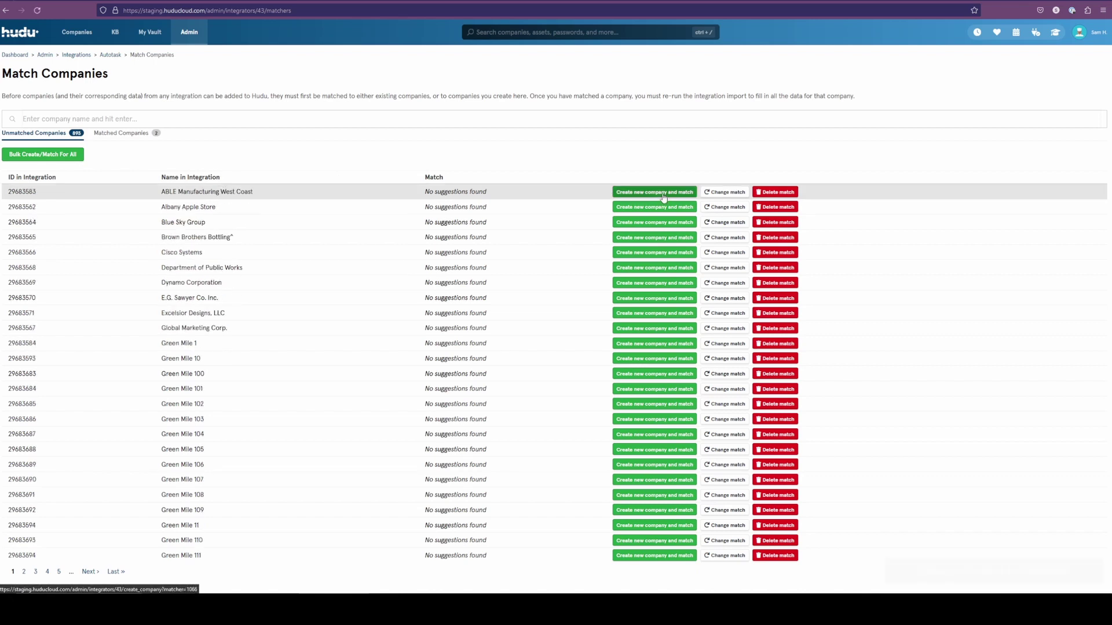
click(664, 193)
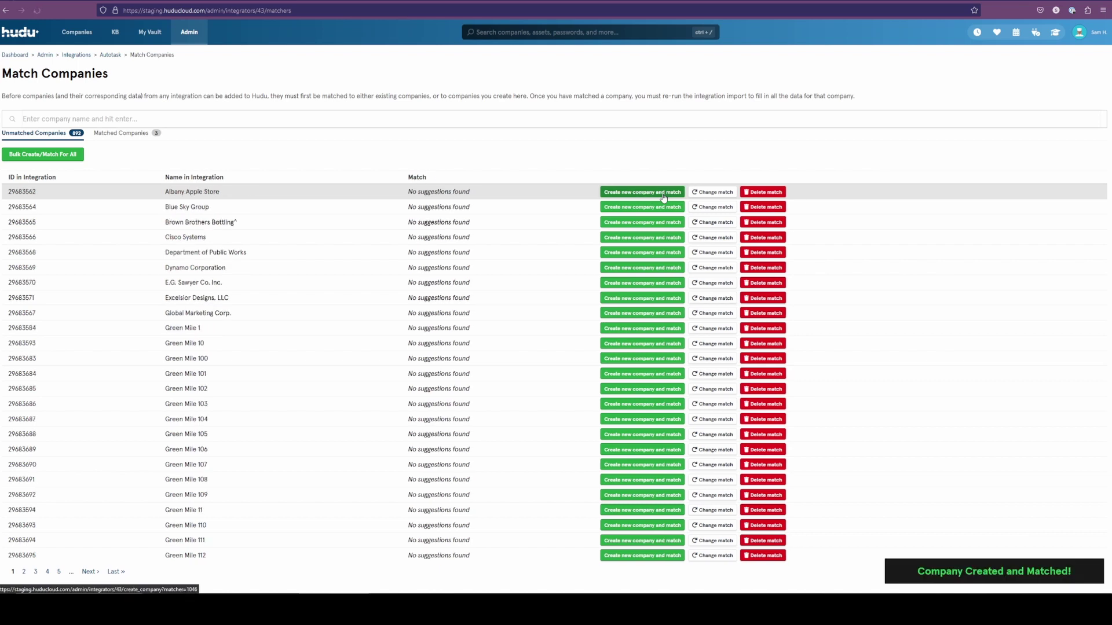
Review the matched companies and the search for changing the match of A1 Facilities Management
click(139, 134)
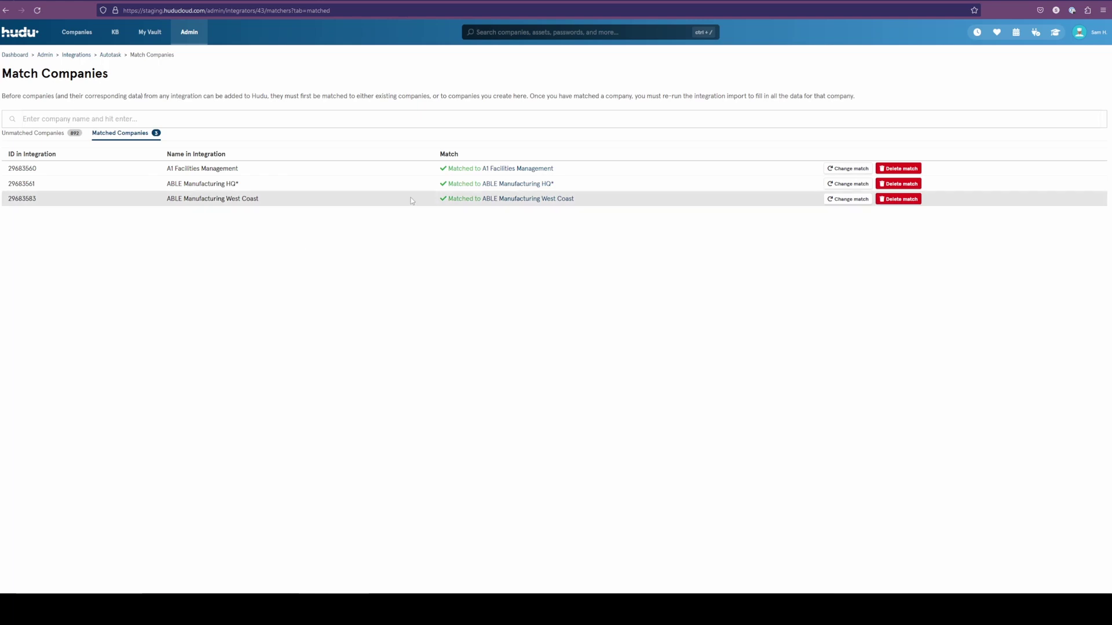
click(842, 168)
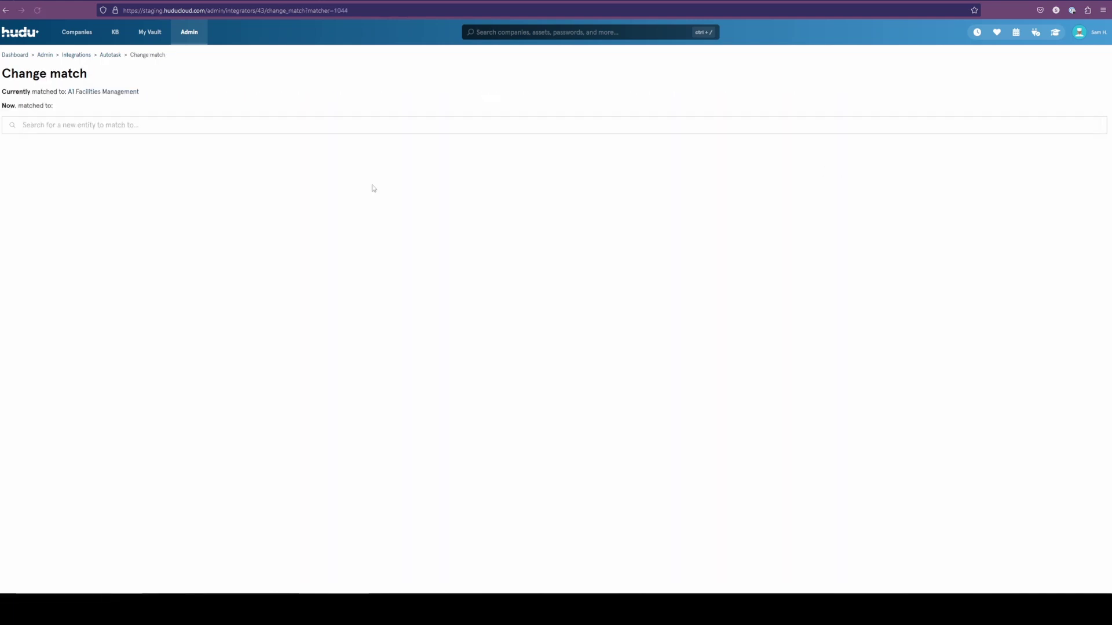
click(259, 127)
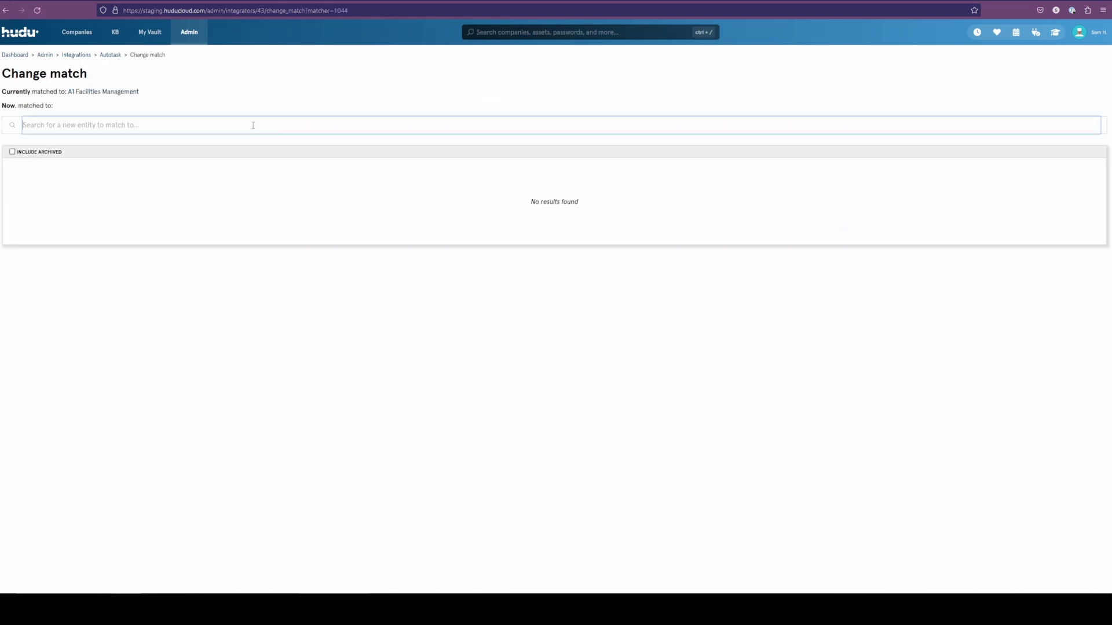
click(7, 10)
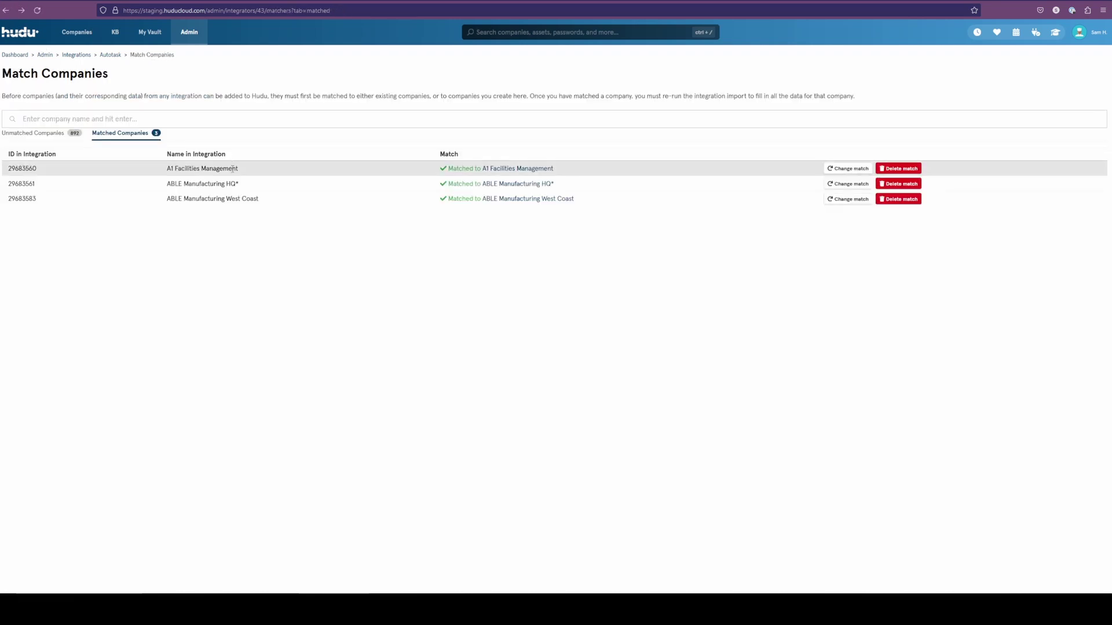
click(51, 137)
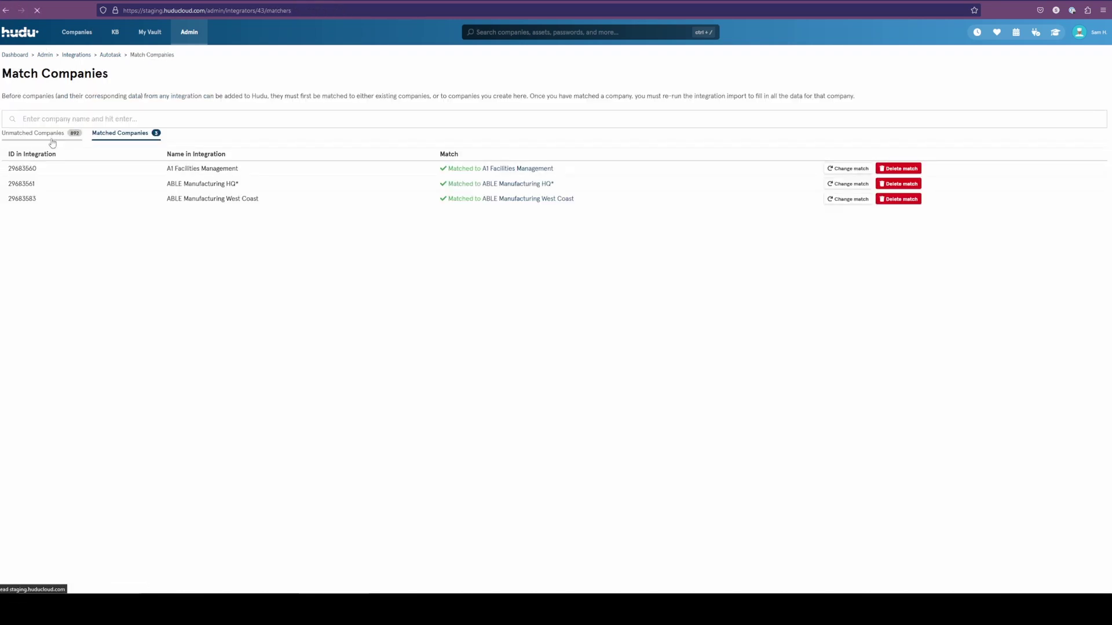
Stop and restart the Autotask sync from the integration overview to import the matched companies' data
click(110, 55)
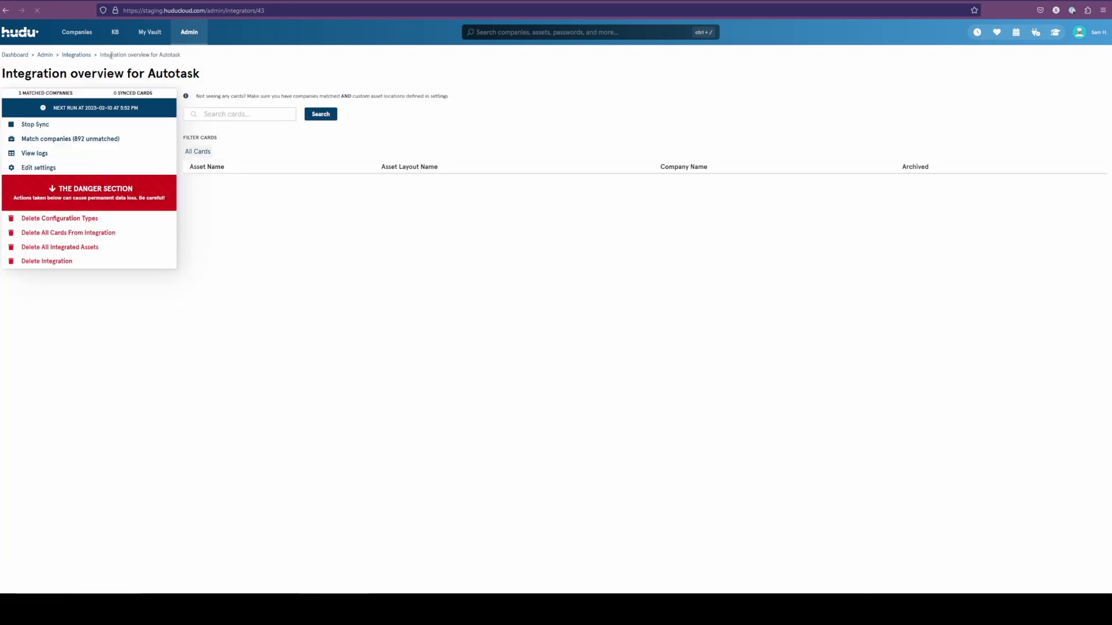
click(106, 124)
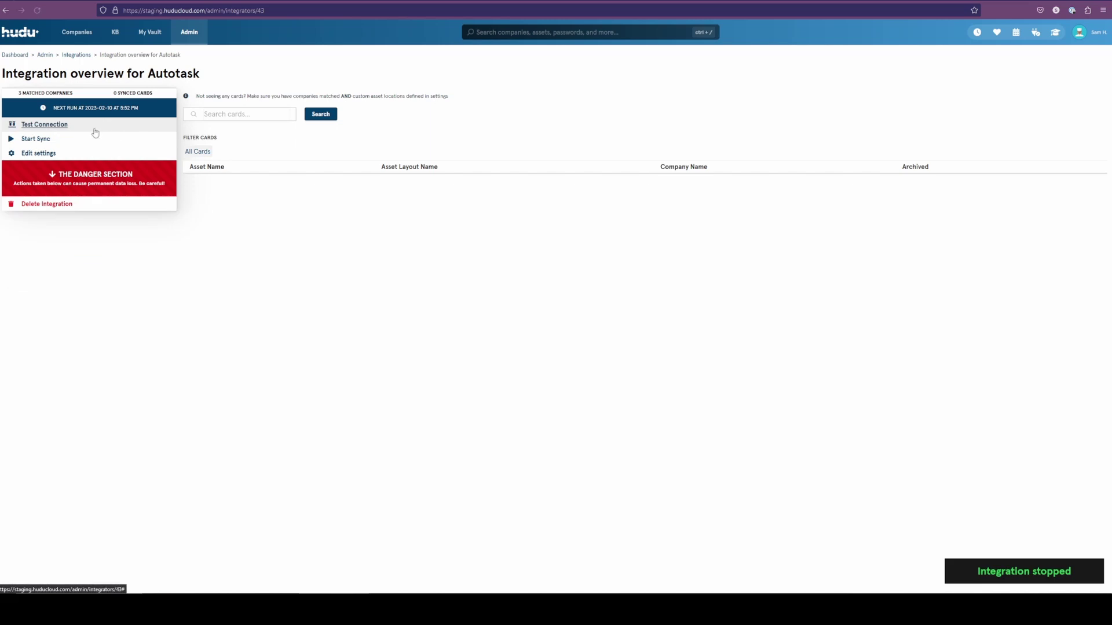
click(91, 139)
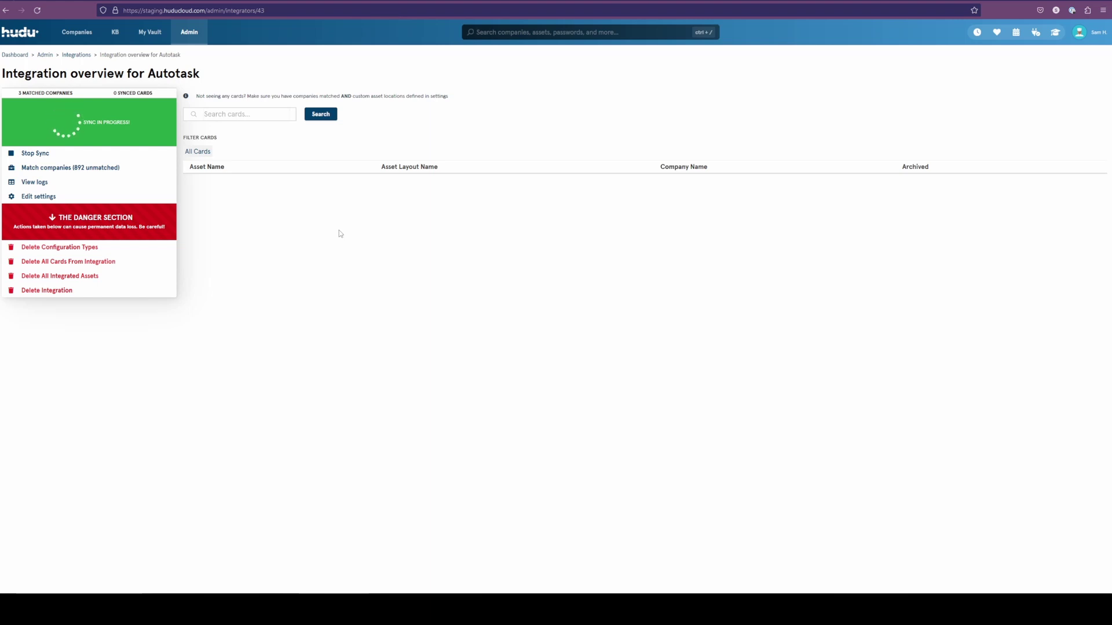
In the Autotask integration settings, add a sort rule placing Wireless Router configurations in Network Devices
click(61, 198)
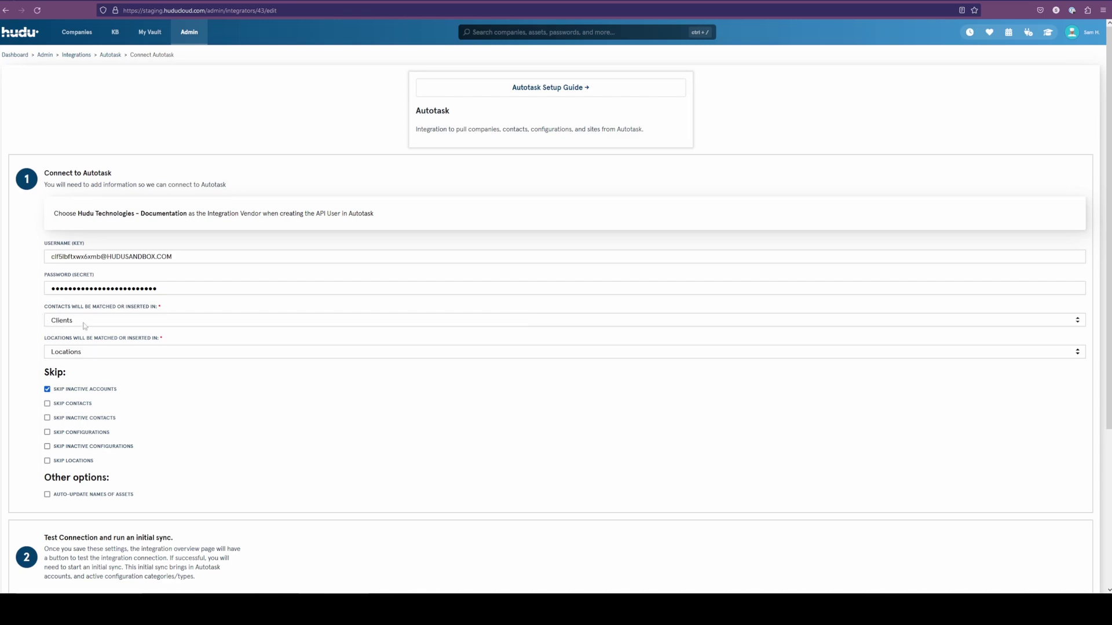
scroll(81, 325, down, 4)
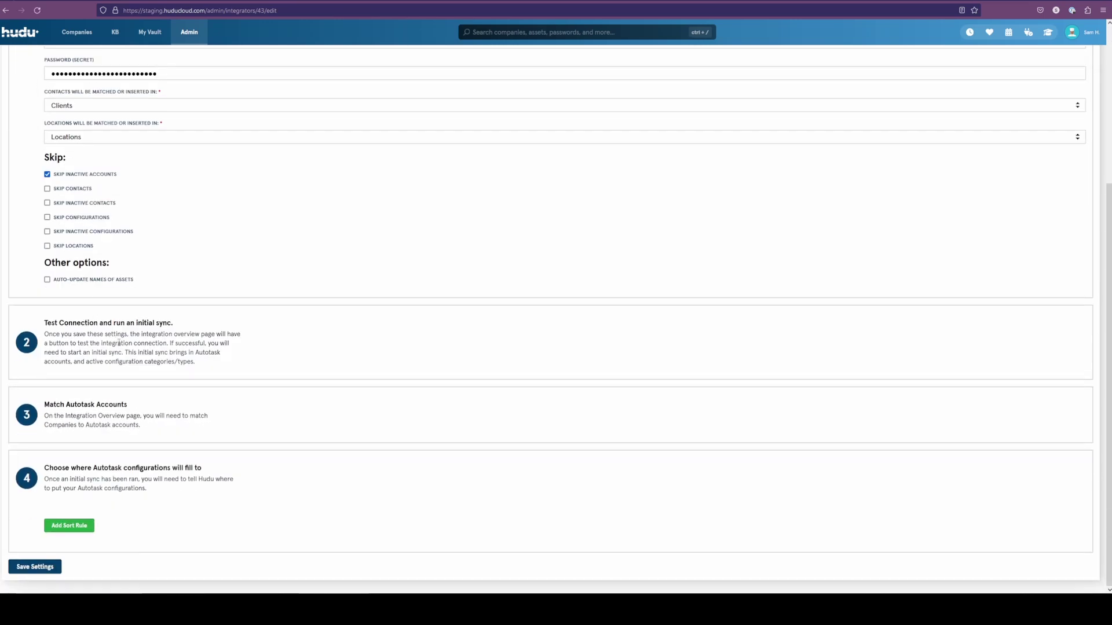
click(69, 525)
scroll(282, 396, down, 1)
click(155, 488)
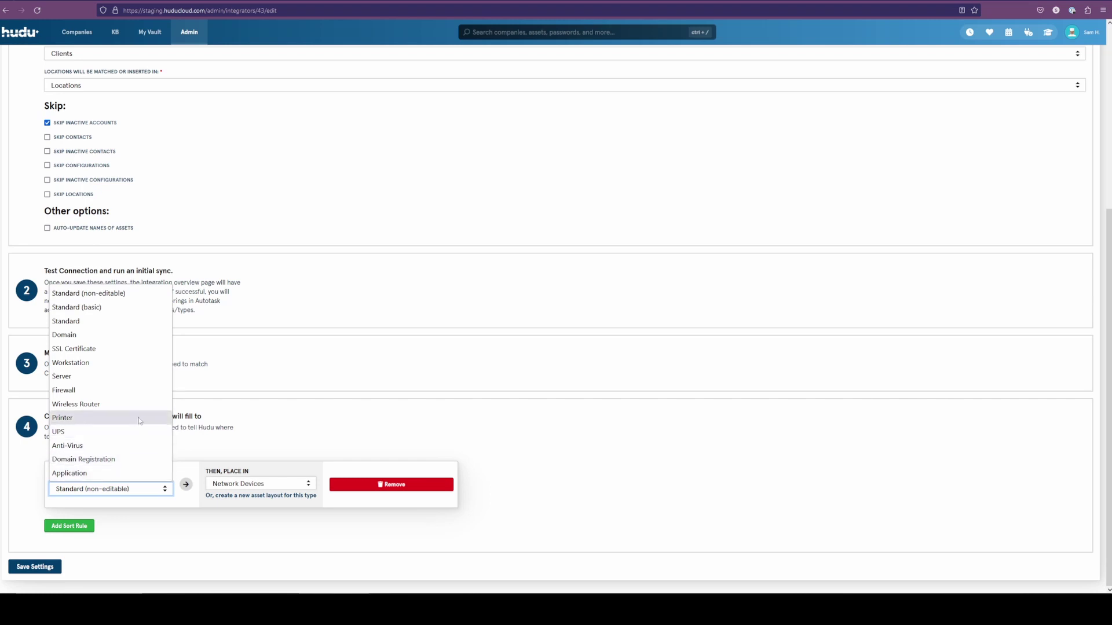
click(123, 402)
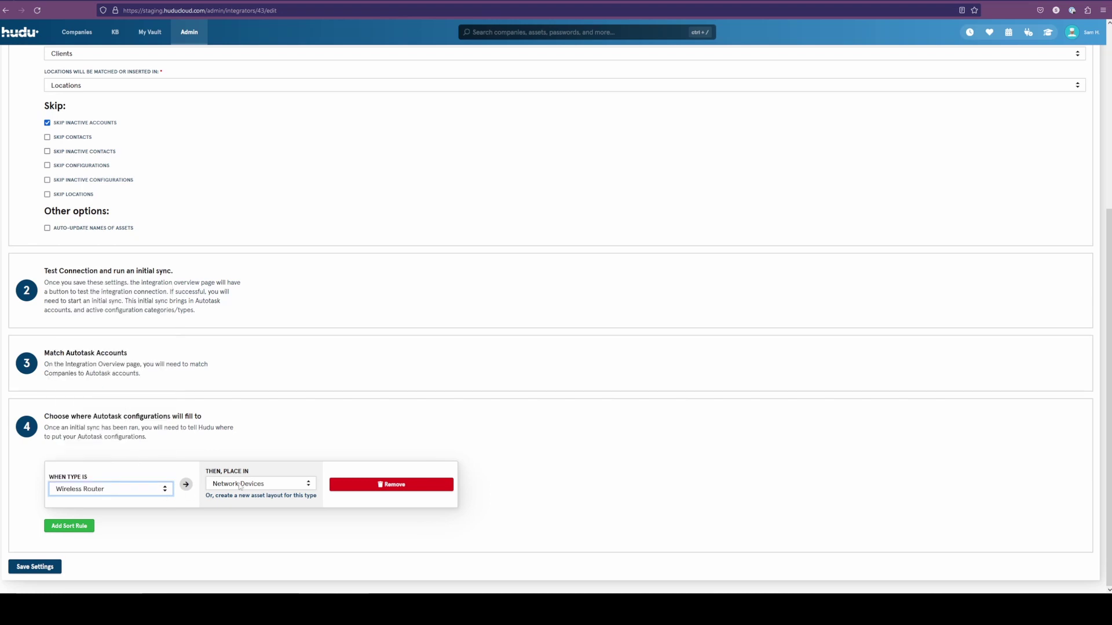
Add a second sort rule that places Printer configurations in the Mobile Device layout
click(69, 526)
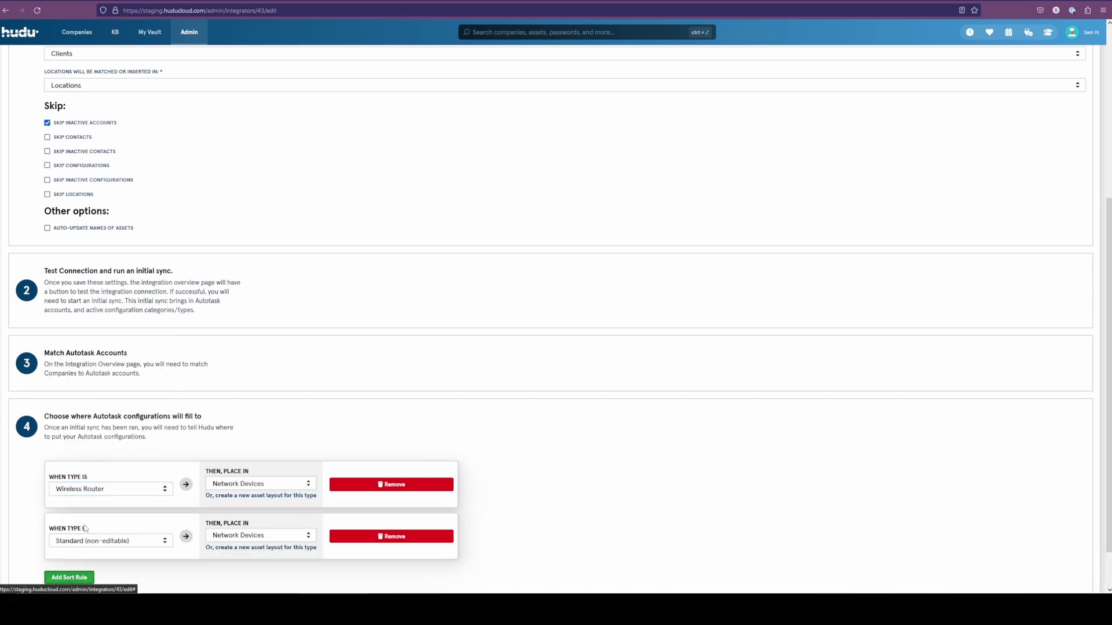
click(112, 542)
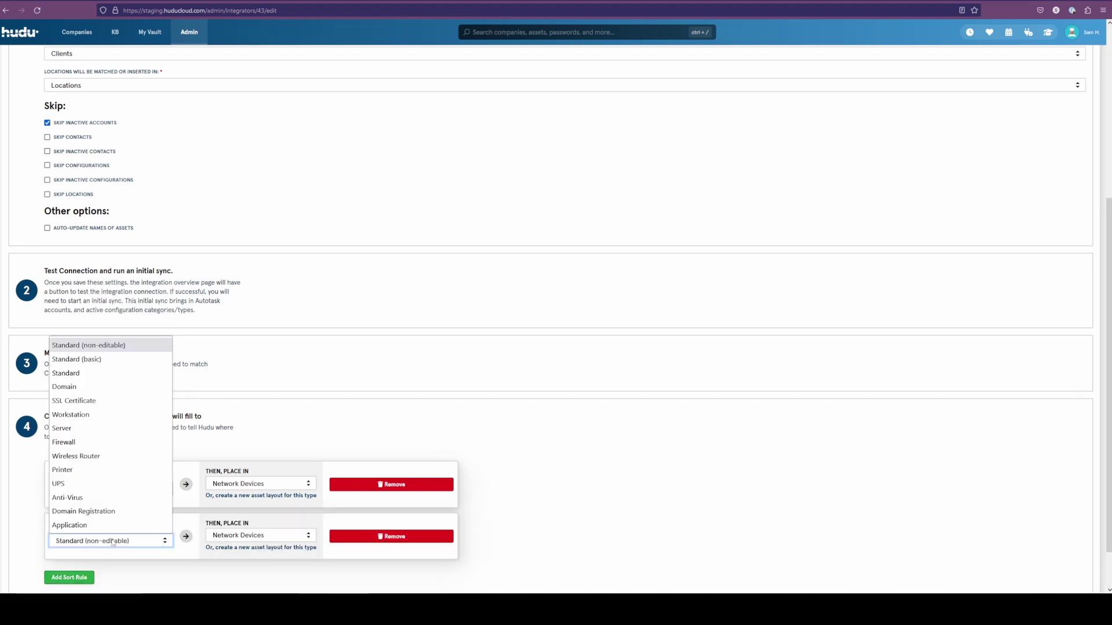
click(97, 470)
click(243, 538)
scroll(252, 446, down, 1)
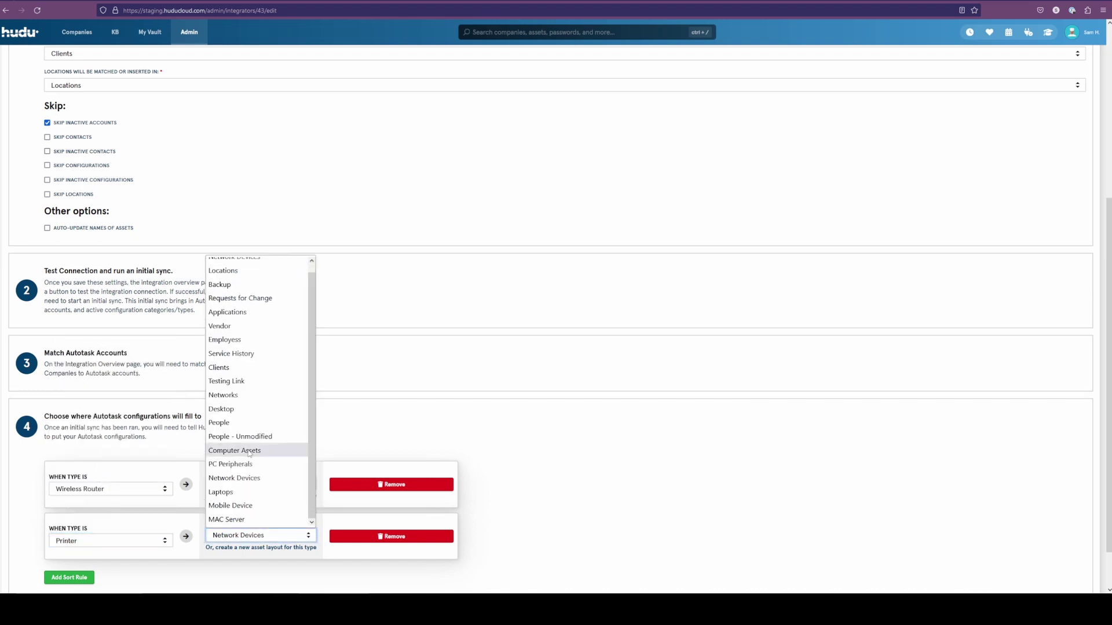
click(268, 505)
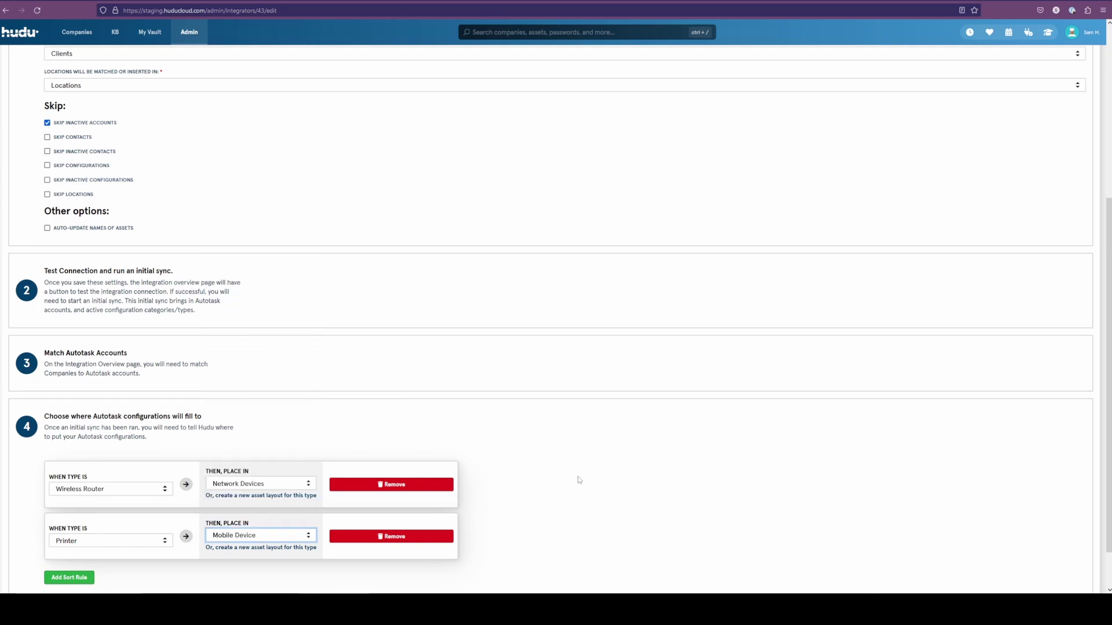
click(80, 576)
scroll(10, 511, down, 2)
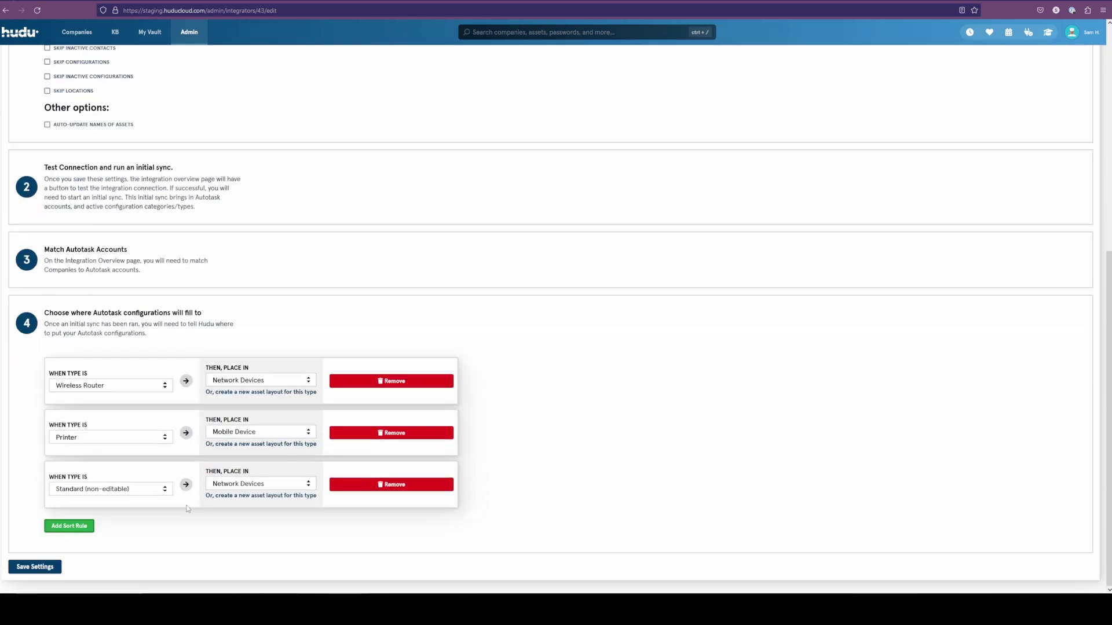
click(387, 485)
click(593, 320)
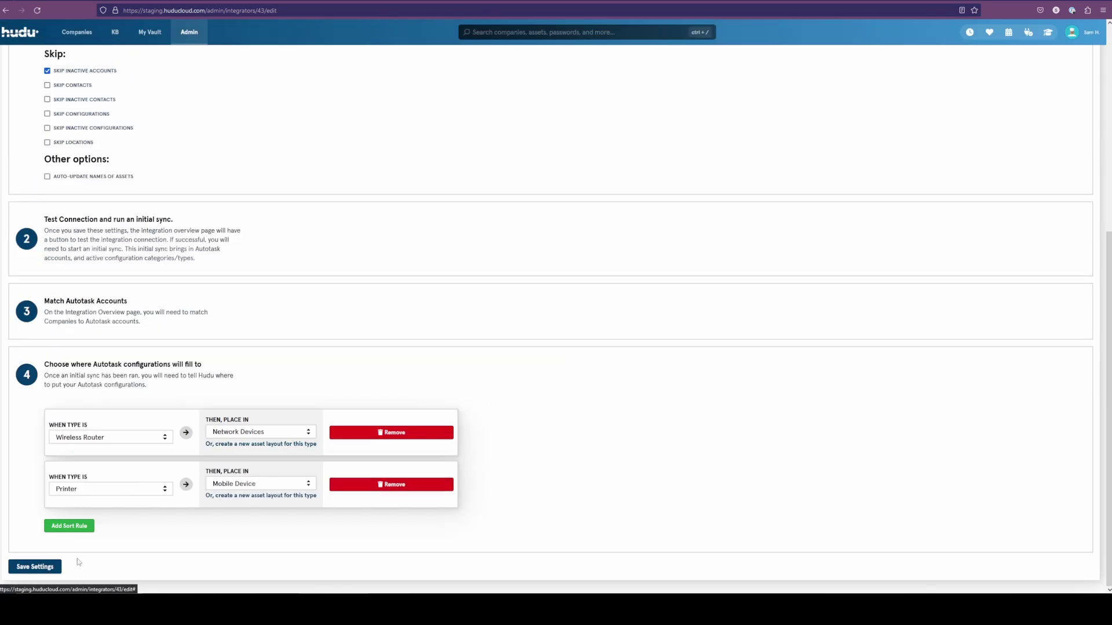
Save the integration settings with the sort rules, and stop and restart the Autotask sync
click(45, 567)
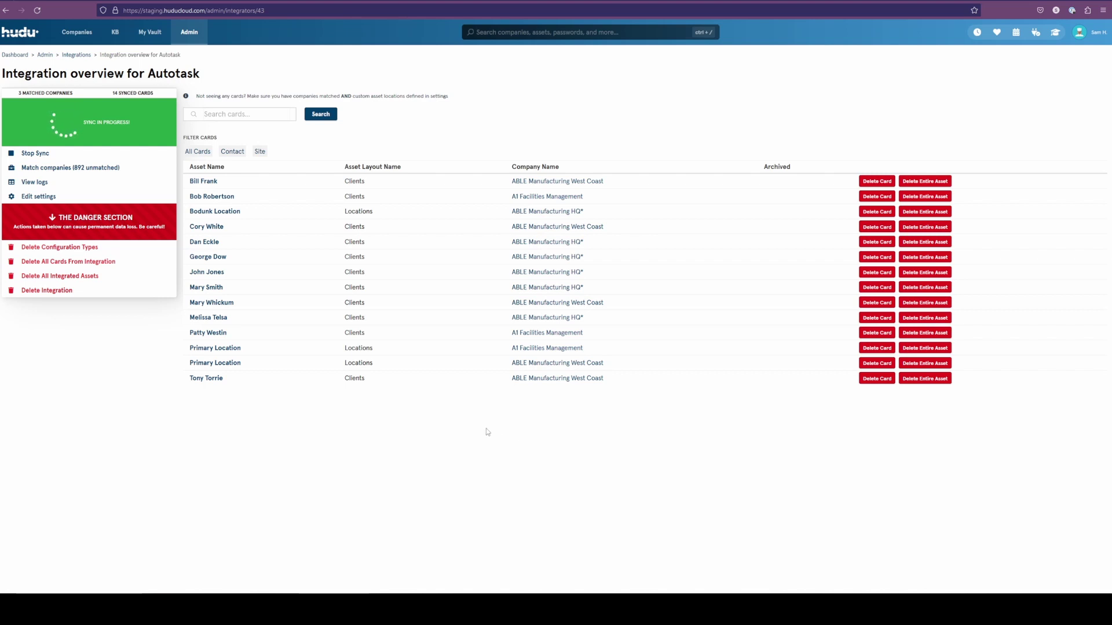
click(47, 155)
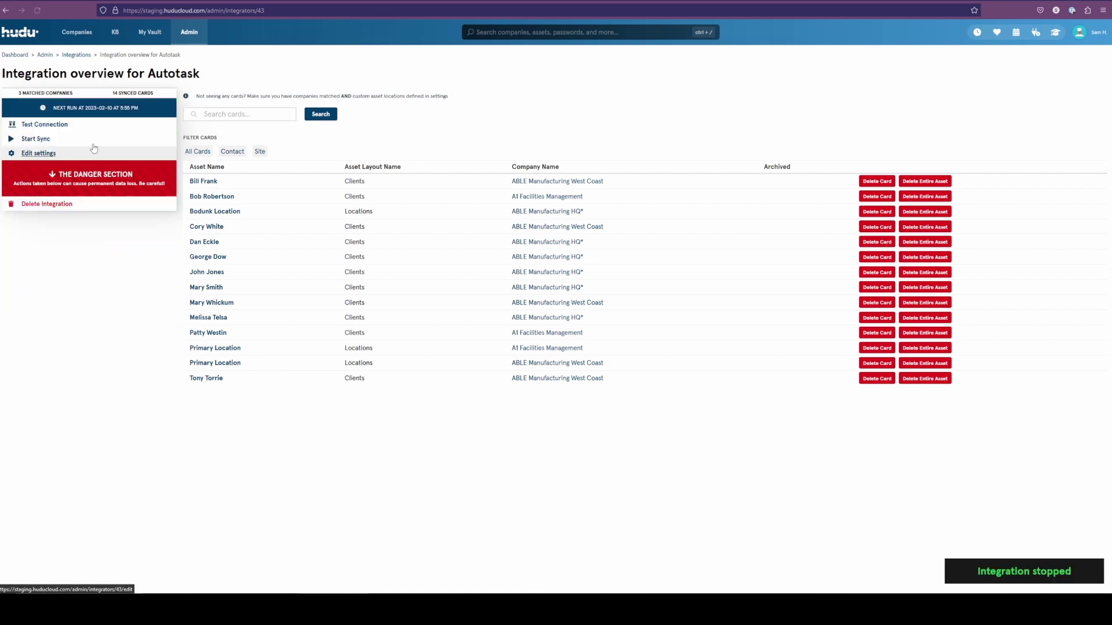
click(58, 142)
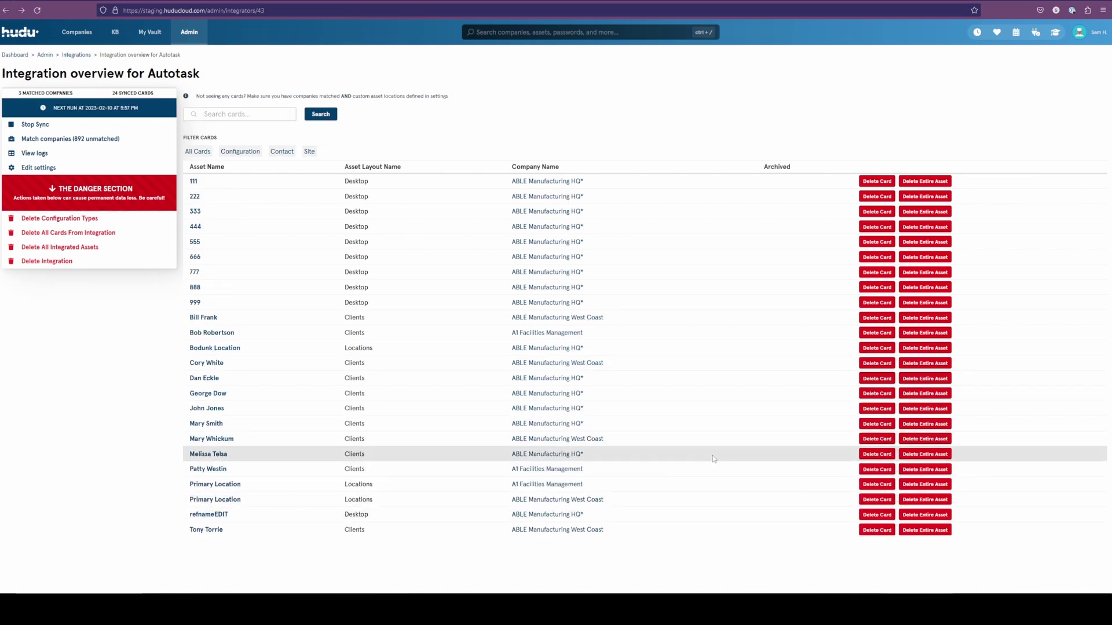
Review the Autotask integration's sort rules and connection settings, and return to its integration overview
click(38, 167)
scroll(170, 247, down, 2)
scroll(171, 247, down, 5)
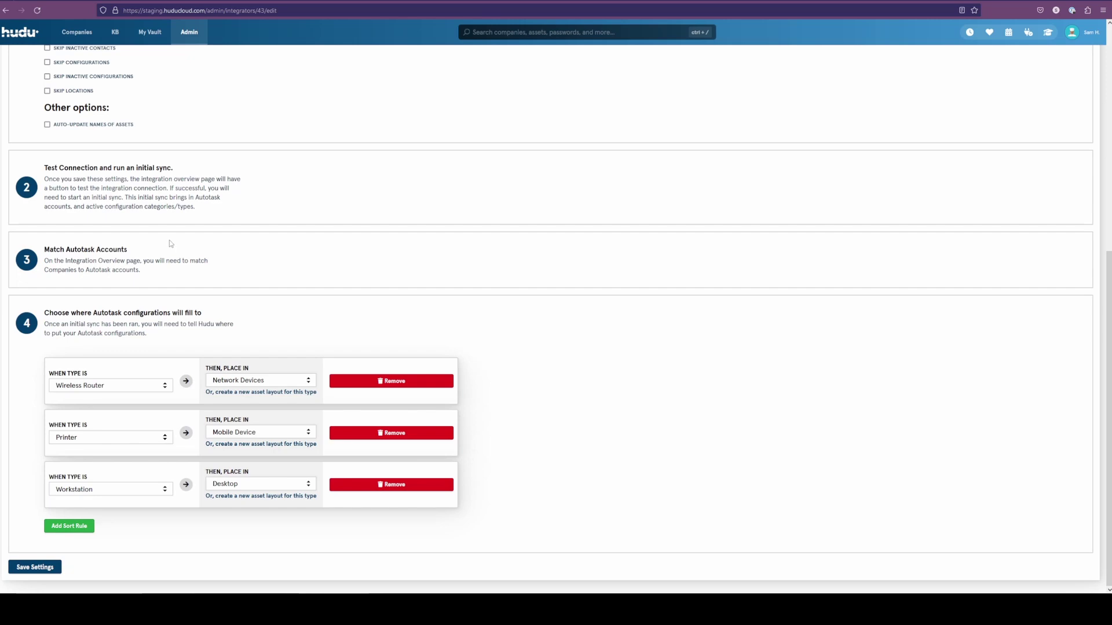
scroll(285, 315, up, 8)
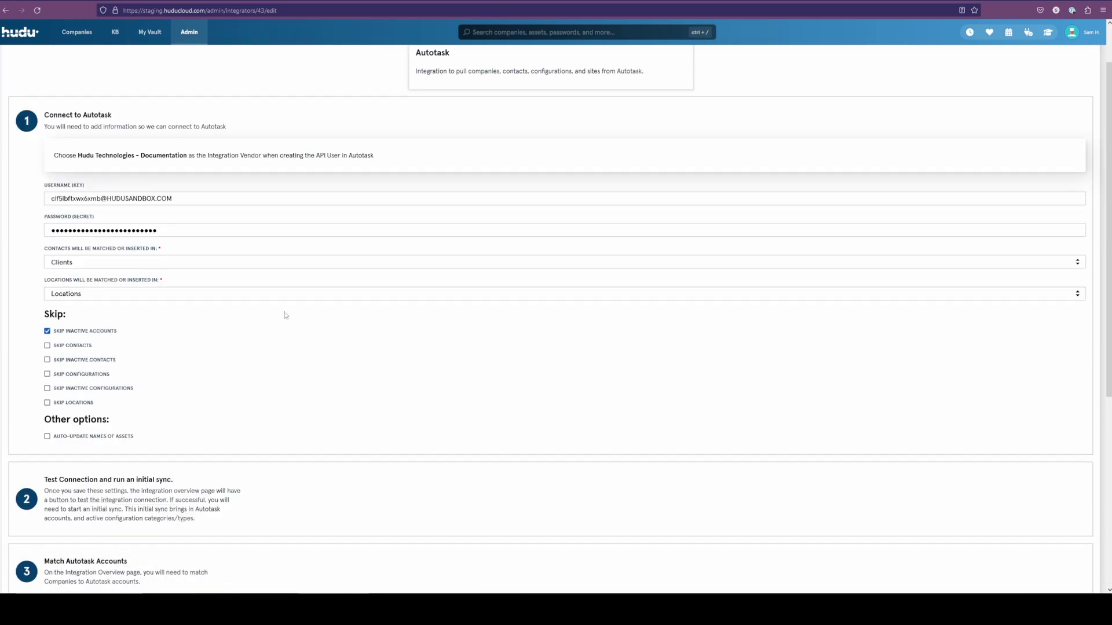
click(113, 55)
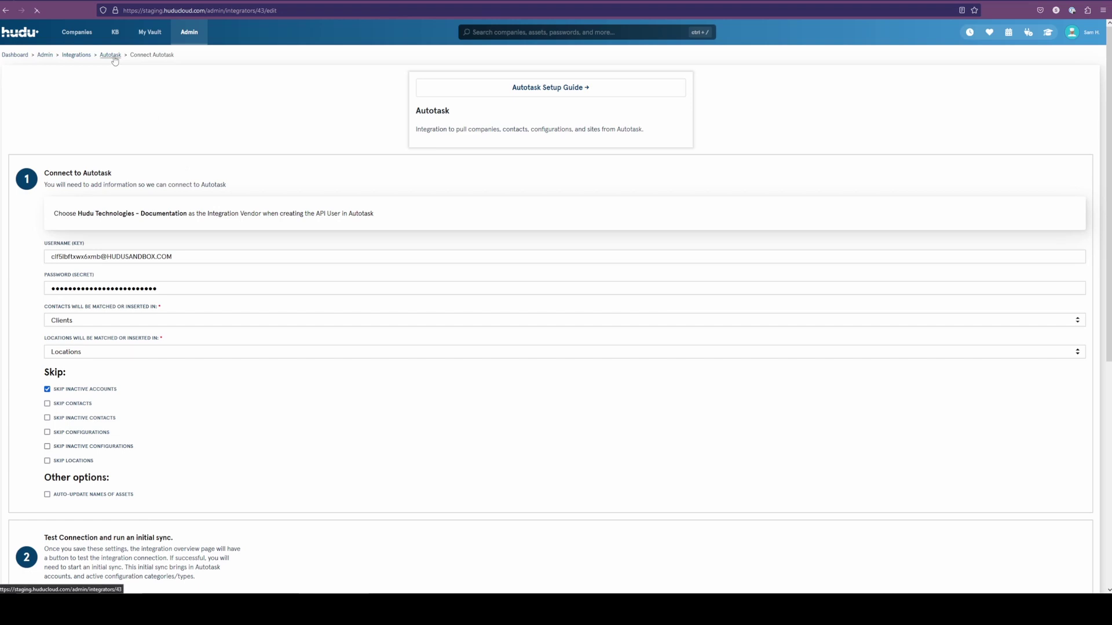